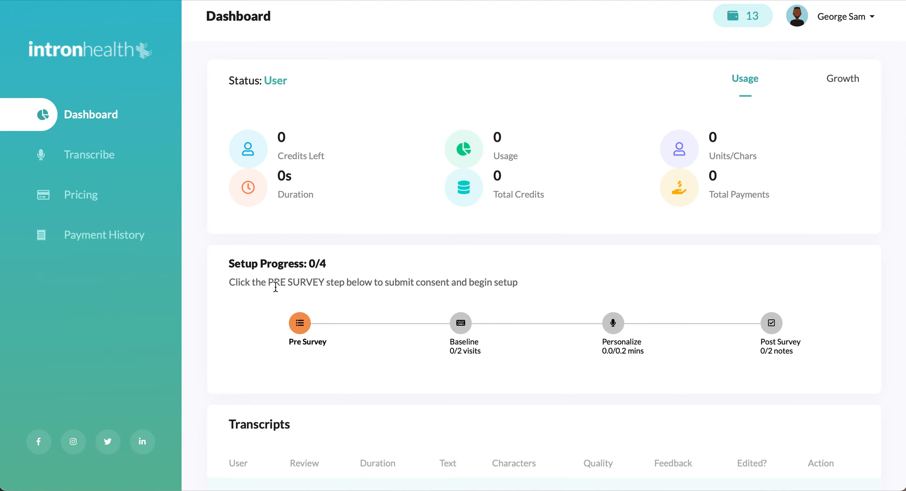
Open the Pre Survey and answer consent Yes, comfort with typing somewhat difficult, and perception of SRT accuracy somewhat inaccurate.
{"action": "left_click", "coordinate": [300, 323]}
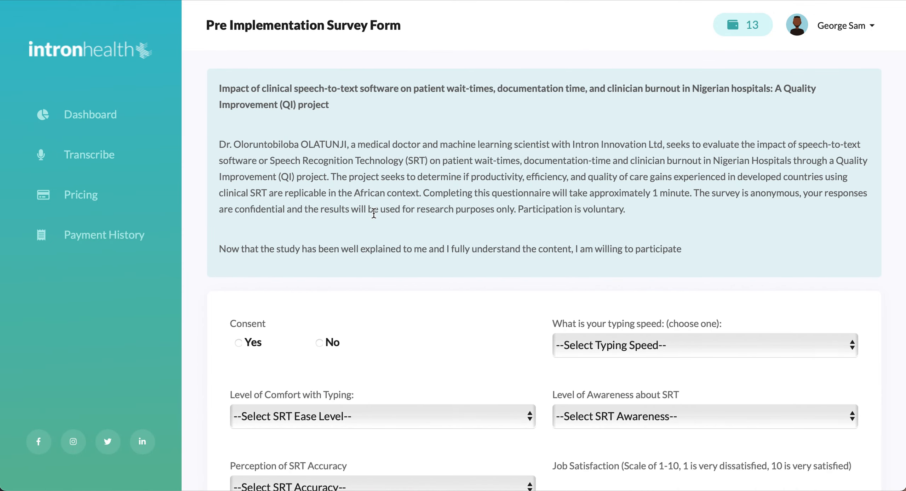
{"action": "scroll", "coordinate": [389, 173], "scroll_direction": "down", "scroll_amount": 5}
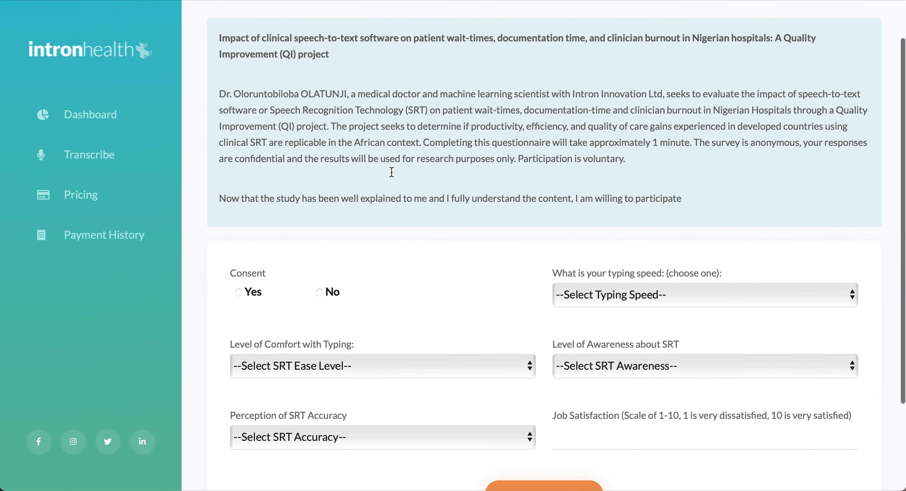
{"action": "left_click", "coordinate": [238, 185]}
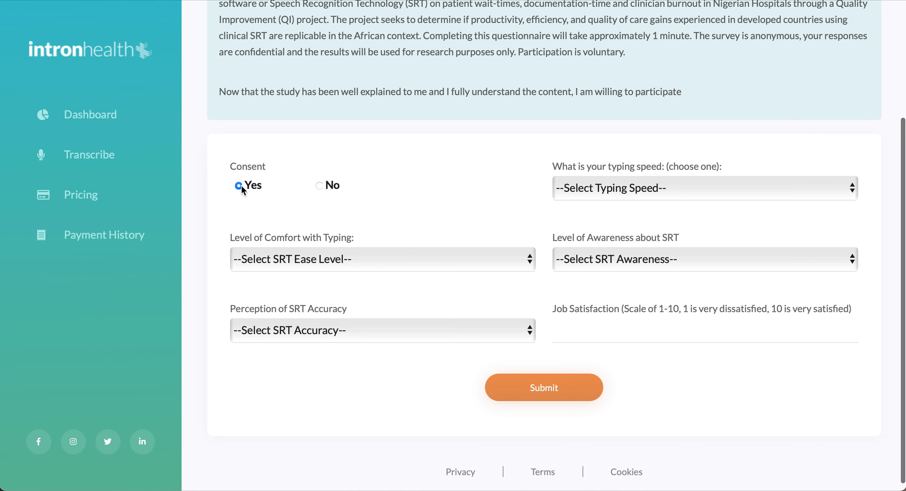
{"action": "left_click", "coordinate": [350, 260]}
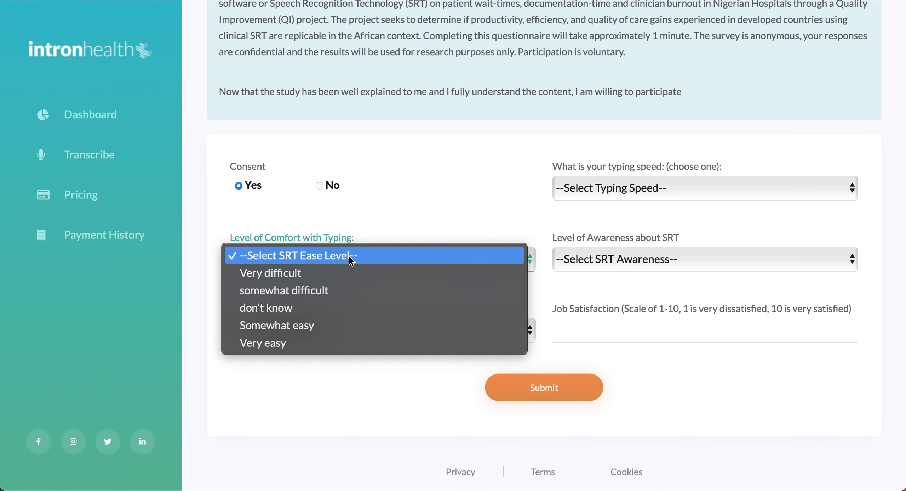
{"action": "left_click", "coordinate": [344, 289]}
{"action": "left_click", "coordinate": [353, 327]}
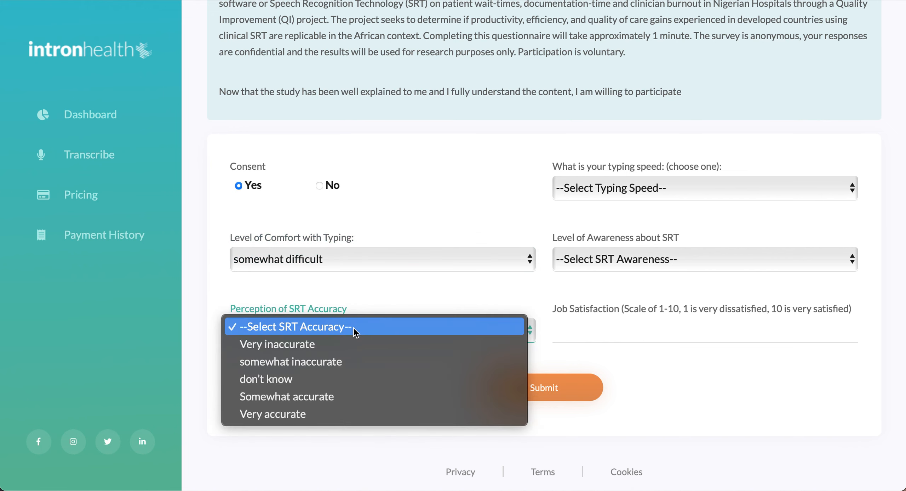
{"action": "left_click", "coordinate": [367, 364]}
Set typing speed to somewhat slow, SRT awareness to heard of it but never used it, and job satisfaction to 6, and submit the survey.
{"action": "left_click", "coordinate": [631, 194]}
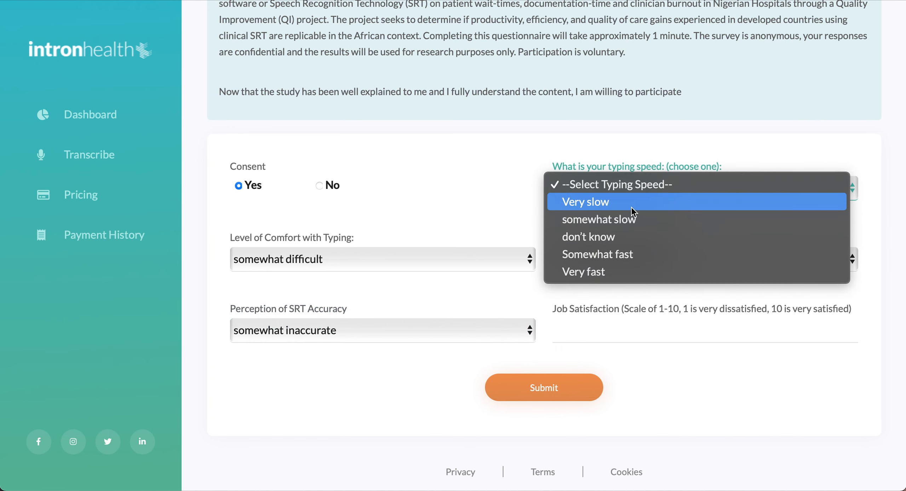
{"action": "left_click", "coordinate": [636, 223]}
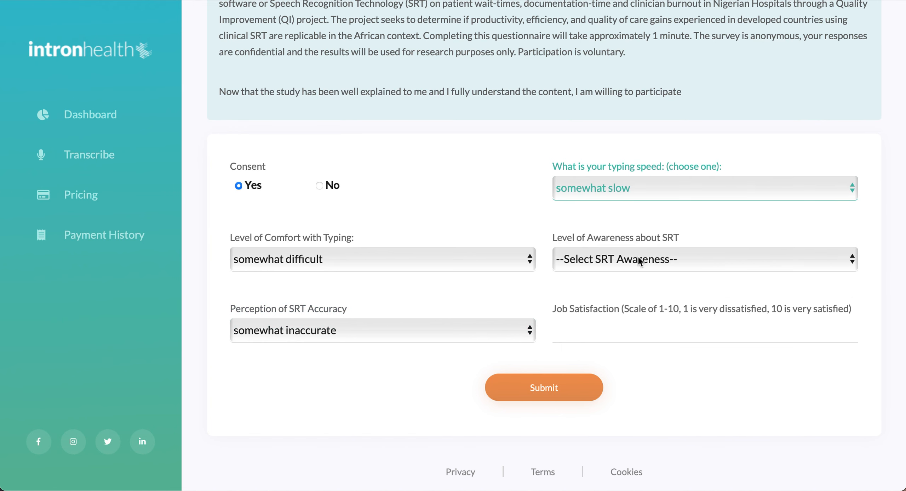
{"action": "left_click", "coordinate": [639, 256]}
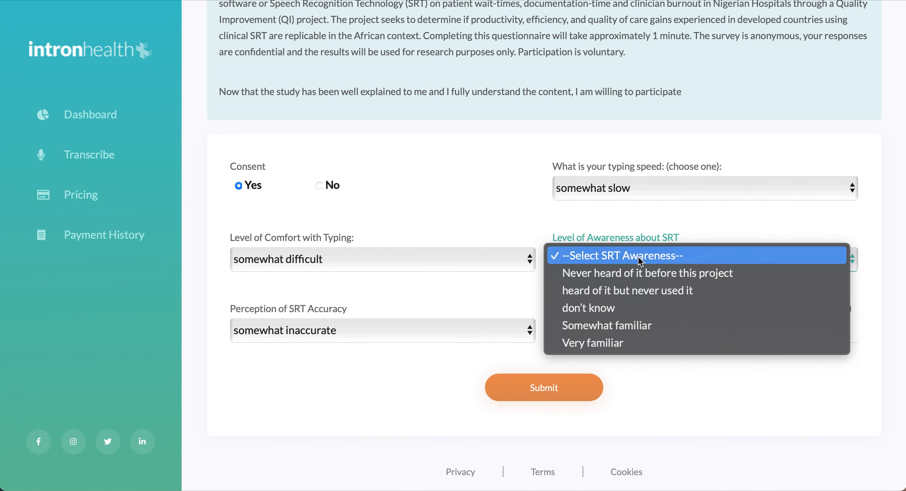
{"action": "left_click", "coordinate": [647, 293]}
{"action": "left_click", "coordinate": [629, 331]}
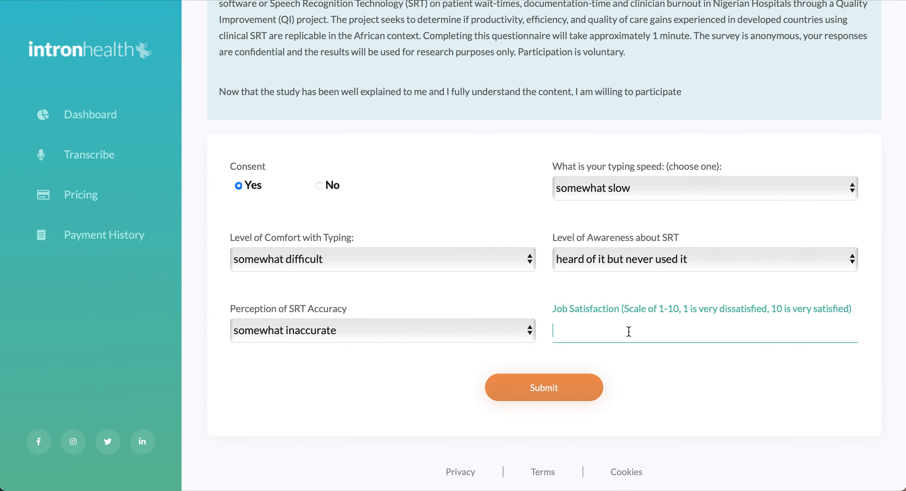
{"action": "type", "text": "6"}
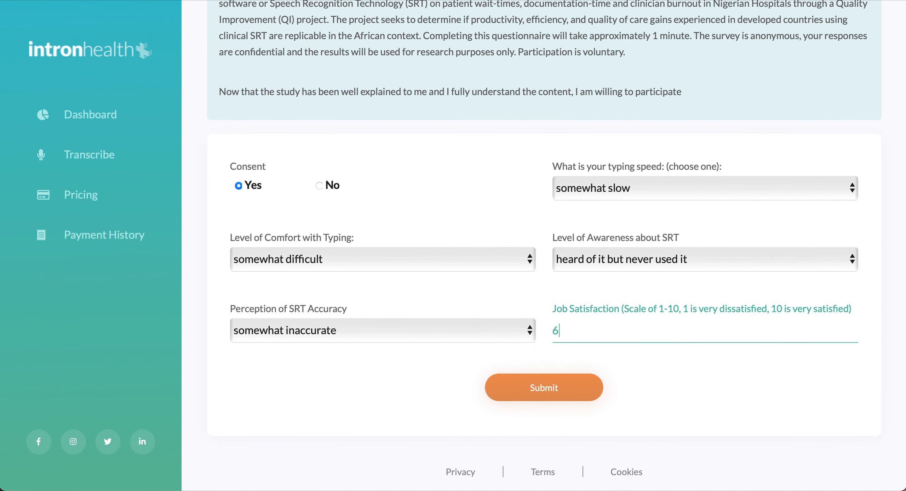
{"action": "left_click", "coordinate": [556, 391]}
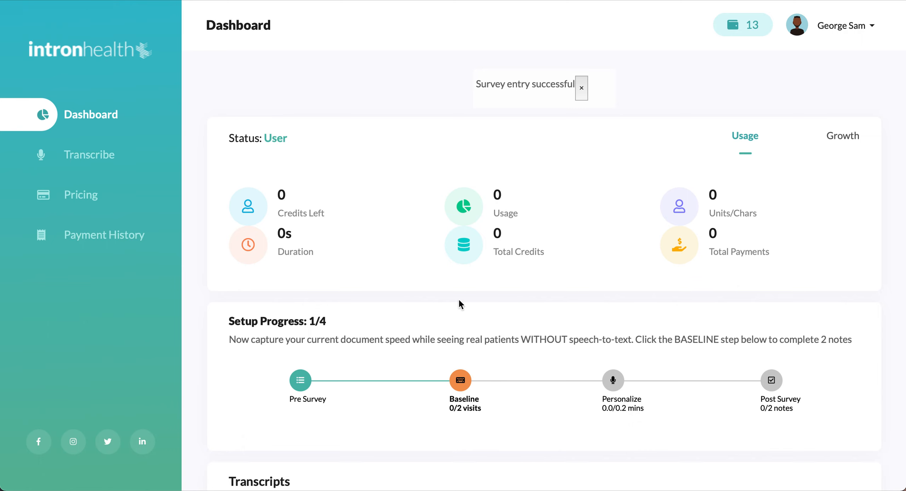
Start the Baseline setup stage and fill the note with the Dyslipidemia and Atrial Fibrillation paragraphs from the text document.
{"action": "scroll", "coordinate": [443, 309], "scroll_direction": "down", "scroll_amount": 2}
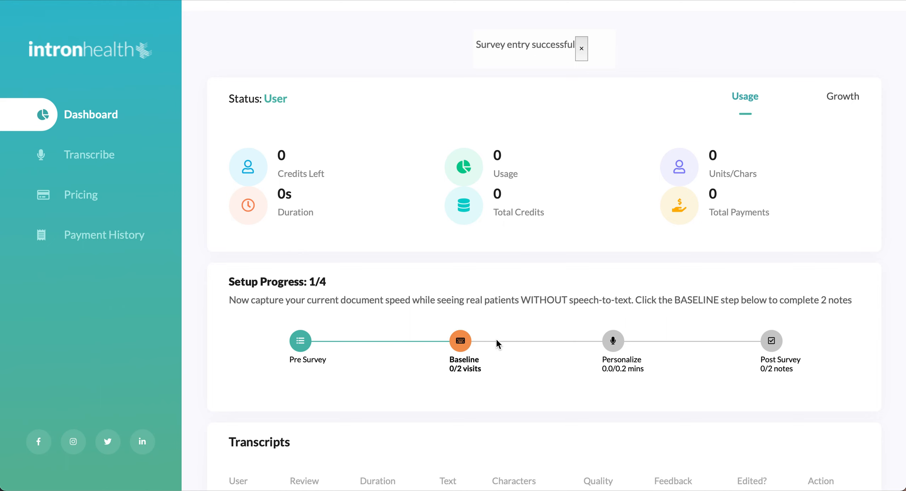
{"action": "left_click", "coordinate": [459, 340]}
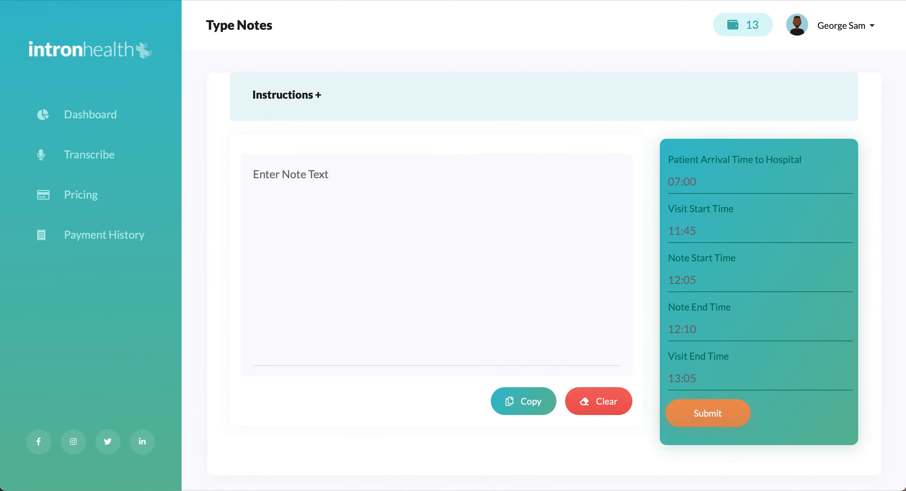
{"action": "key", "text": "super+Tab"}
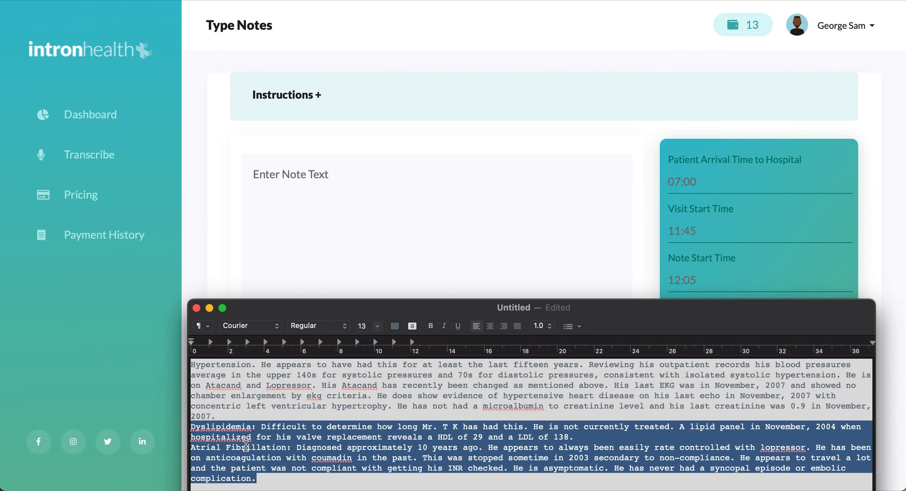
{"action": "left_click", "coordinate": [330, 228]}
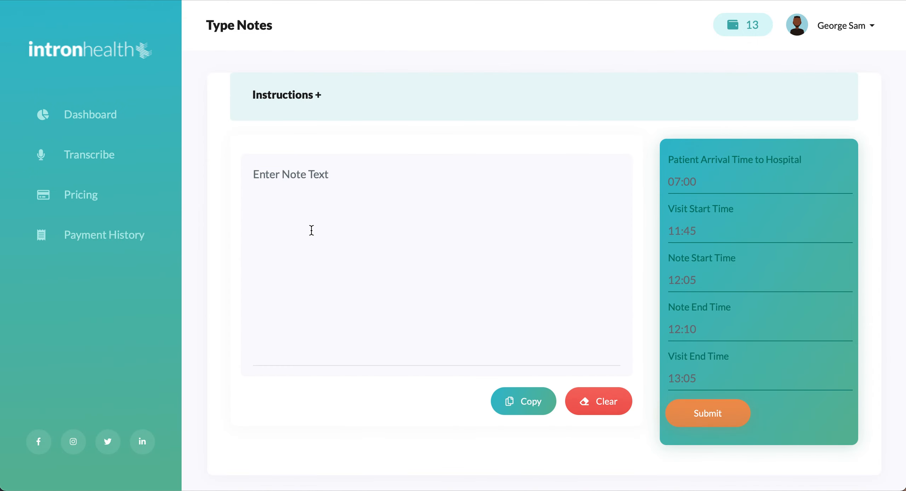
{"action": "left_click", "coordinate": [310, 229]}
{"action": "type", "text": "Dyslipidemia: Difficult to determine how long Mr. T K has had this. He is not currently treated. A lipid panel in November, 2004 when hospitalized for his valve replacement reveals a HDL of 29 and a LDL of 138. Atrial Fibrillation: Diagnosed approximately 10 years ago. He appears to always been easily rate controlled with lopressor. He has been on anticoagulation with coumadin in the past. This was stopped sometime in 2003 secondary to non-compliance. He appears to travel a lot and the patient was not compliant with getting his INR checked. He is asymptomatic. He has never had a syncopal episode or embolic complication."}
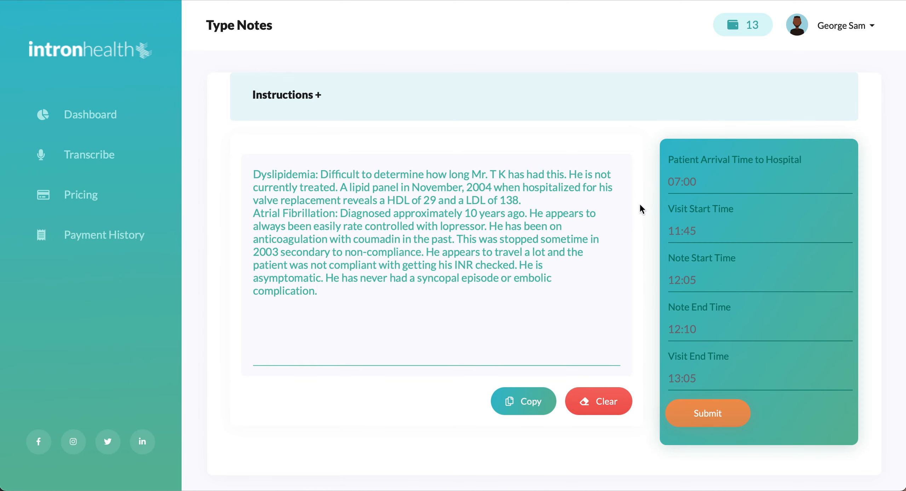
Enter 08:05 as the patient arrival time to hospital and 11:15 as the visit start time.
{"action": "left_click", "coordinate": [693, 184]}
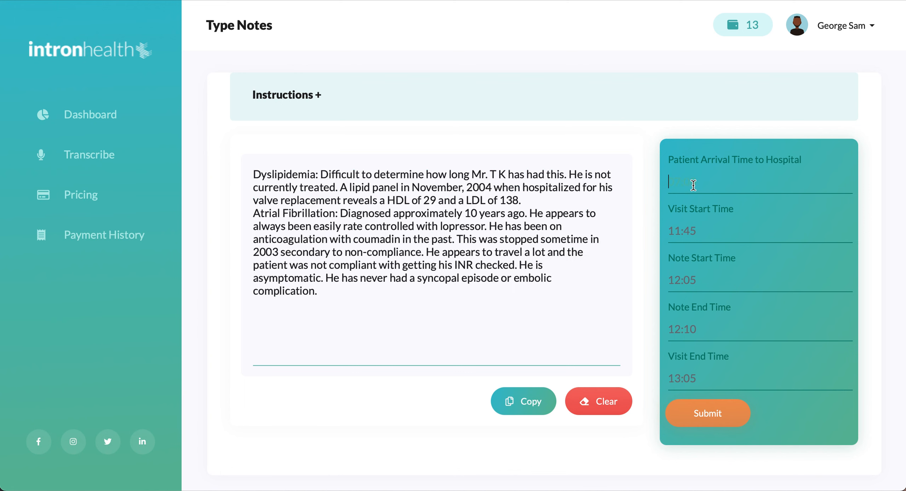
{"action": "type", "text": "08:"}
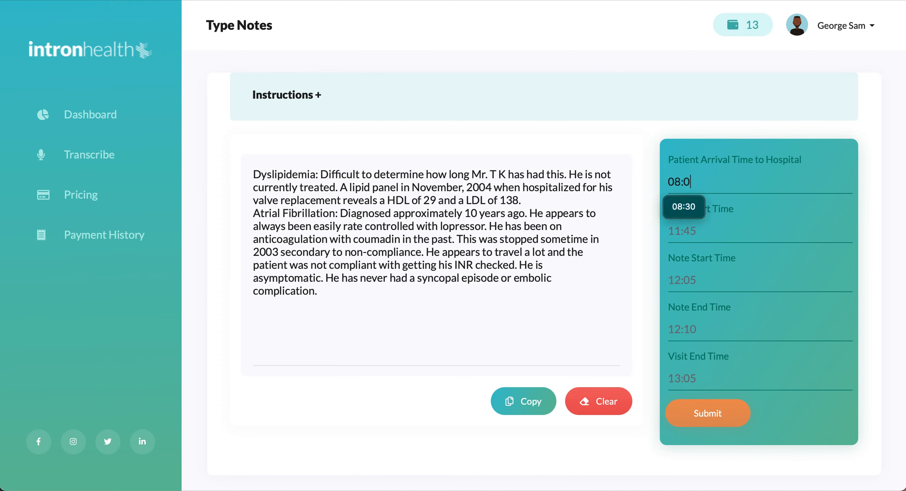
{"action": "type", "text": "05"}
{"action": "left_click", "coordinate": [691, 232]}
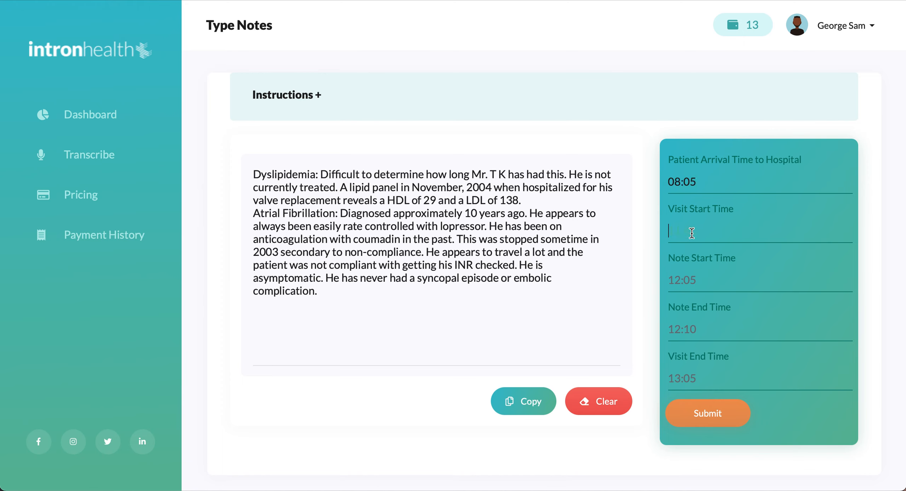
{"action": "type", "text": "11:15"}
Enter 11:25 as the note start time and 11:35 as the note end time.
{"action": "left_click", "coordinate": [715, 290]}
{"action": "type", "text": "11:"}
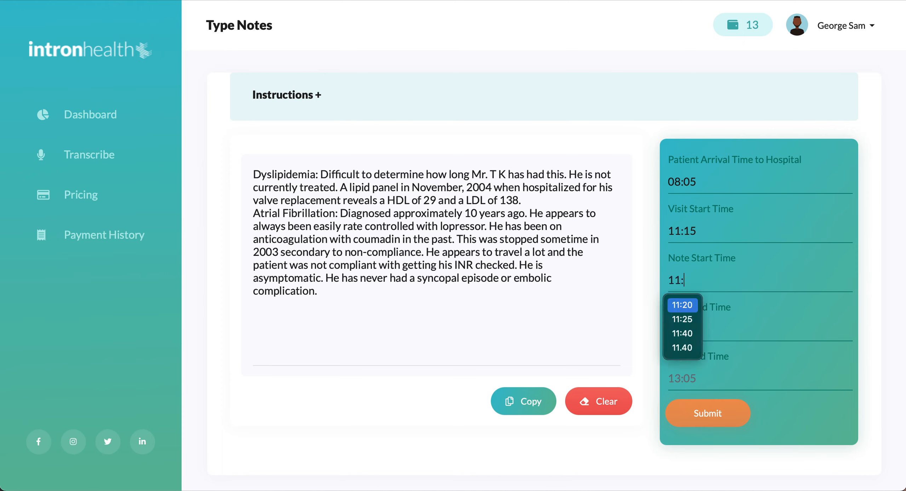
{"action": "type", "text": "25"}
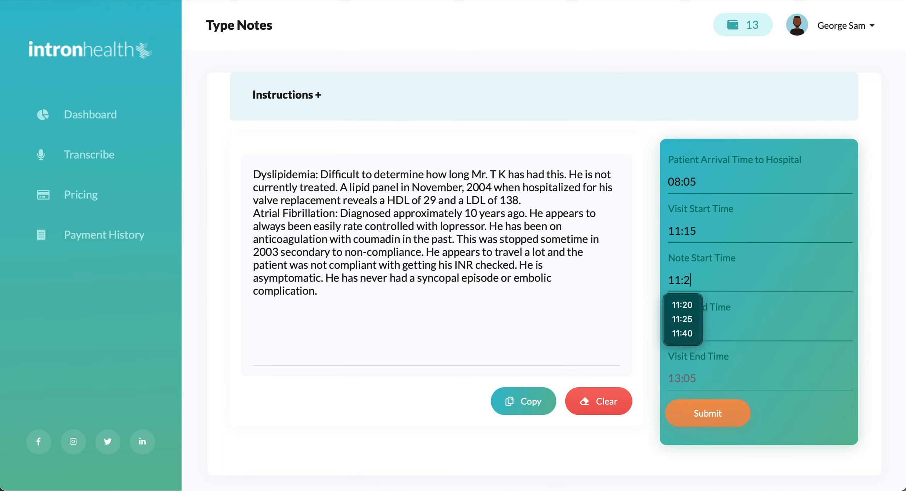
{"action": "left_click", "coordinate": [736, 335]}
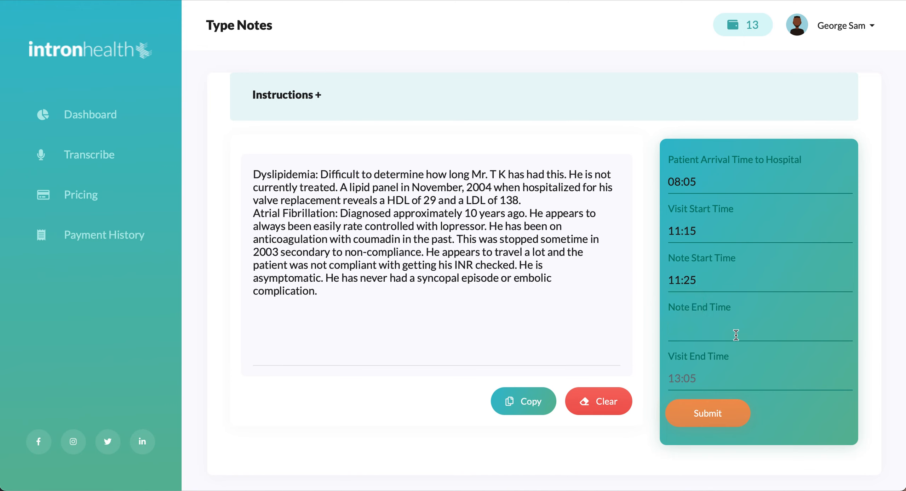
{"action": "type", "text": "11:"}
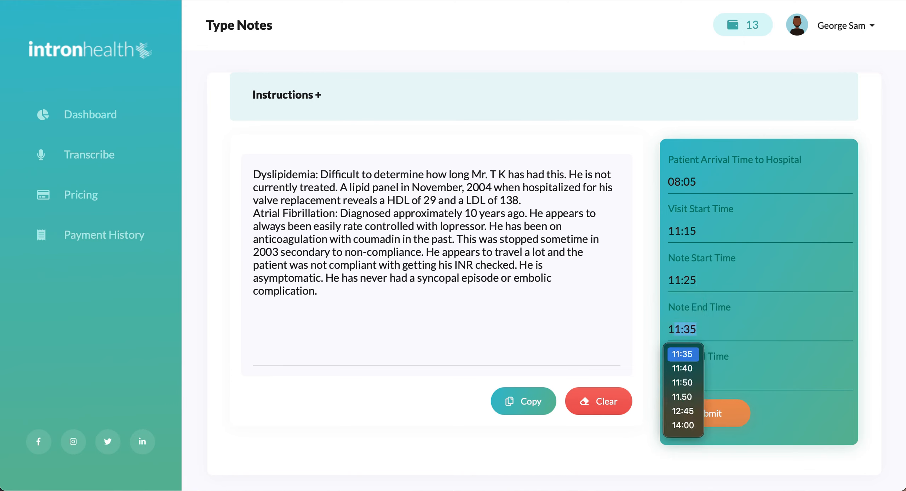
{"action": "type", "text": "35"}
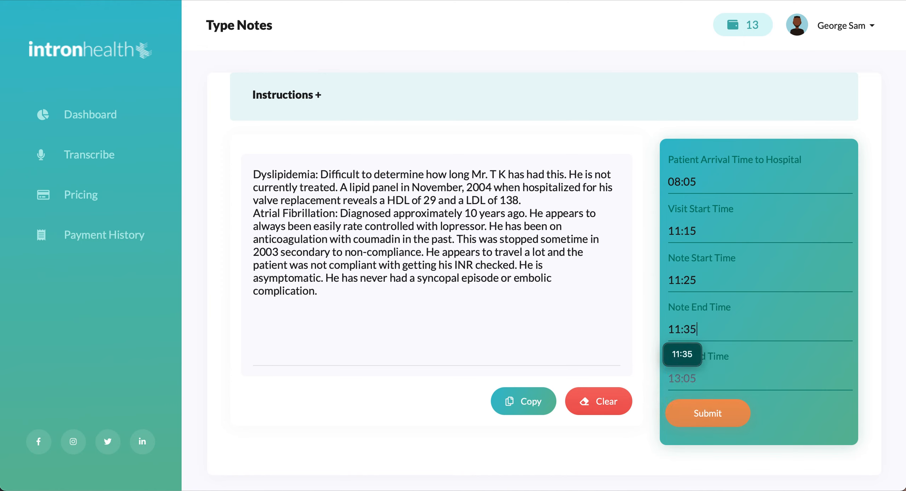
Enter 11:40 as the visit end time and submit the visit details.
{"action": "left_click", "coordinate": [717, 375]}
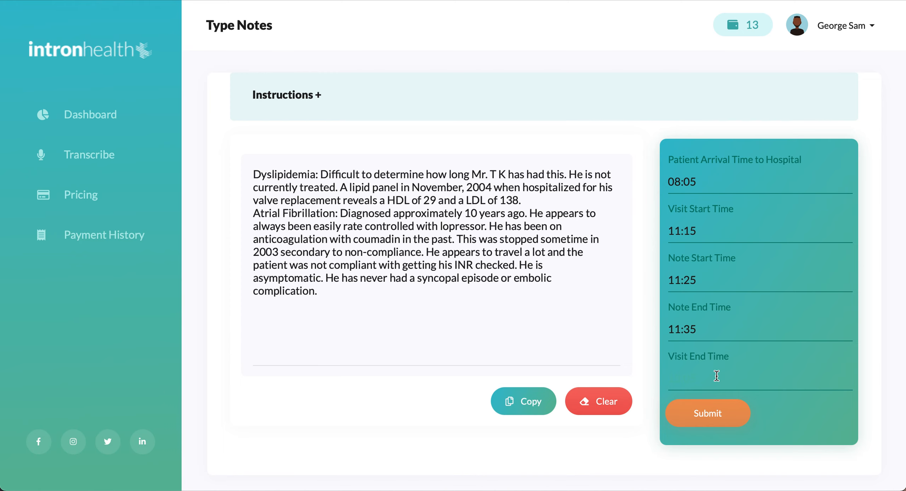
{"action": "type", "text": "11:40"}
{"action": "left_click", "coordinate": [757, 373]}
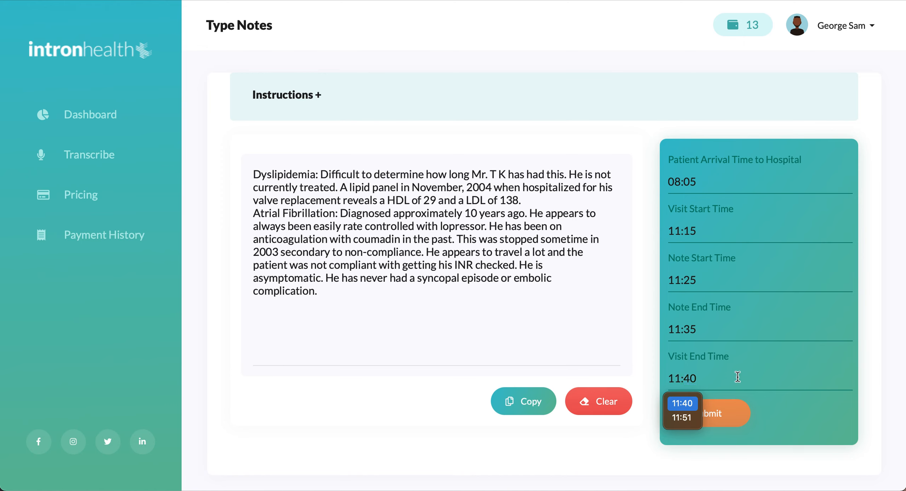
{"action": "left_click", "coordinate": [718, 234]}
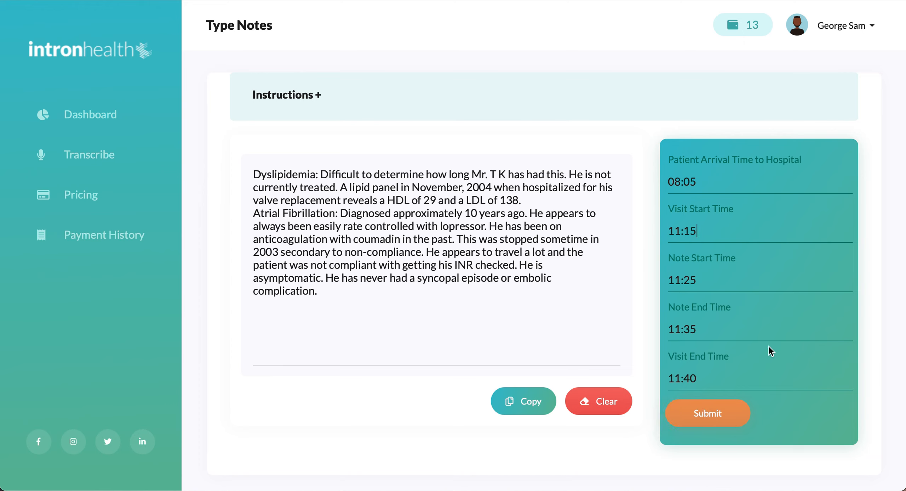
{"action": "left_click", "coordinate": [704, 413]}
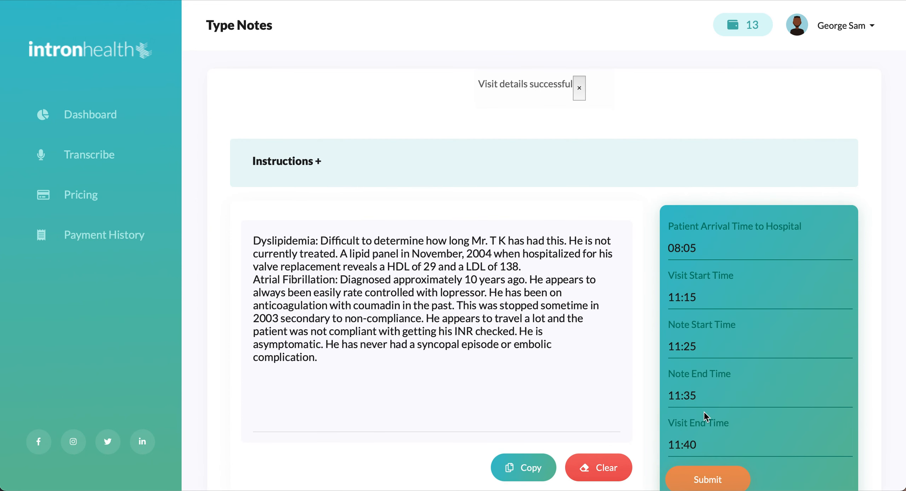
Dismiss the submission notice, copy the note text to the clipboard, and clear the note.
{"action": "left_click", "coordinate": [579, 88]}
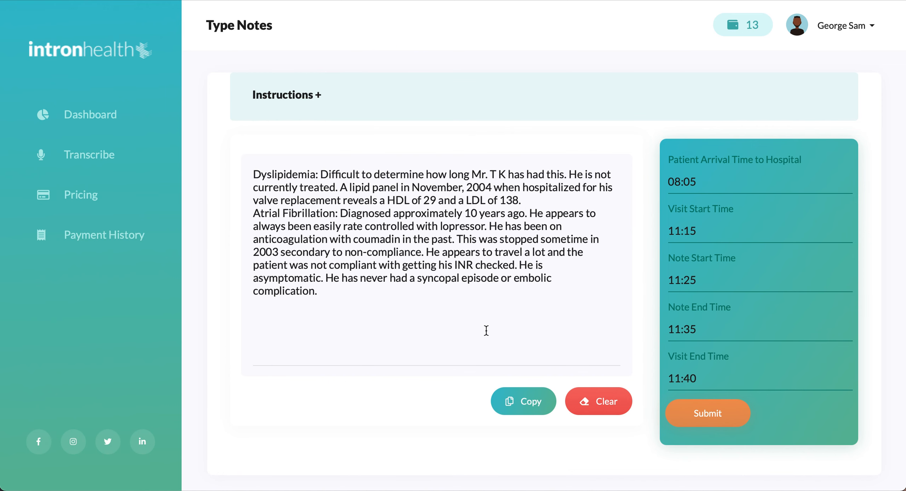
{"action": "left_click", "coordinate": [531, 410]}
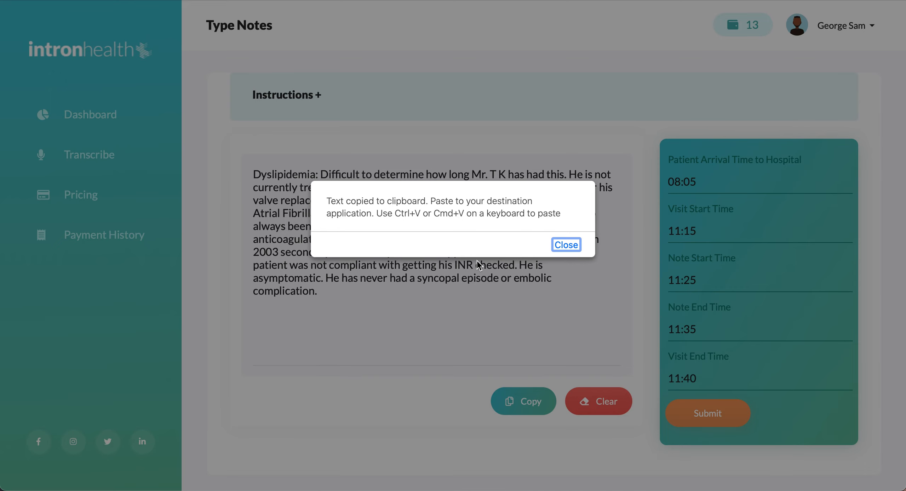
{"action": "left_click", "coordinate": [567, 245]}
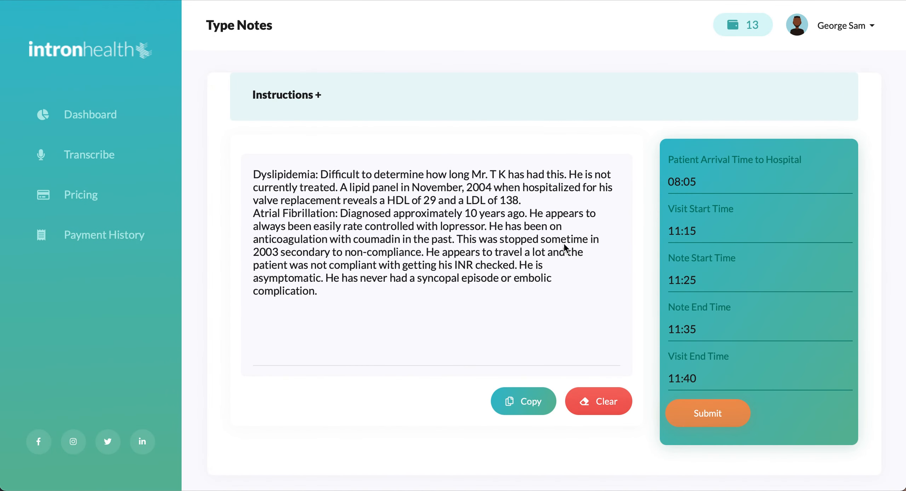
{"action": "left_click", "coordinate": [615, 407]}
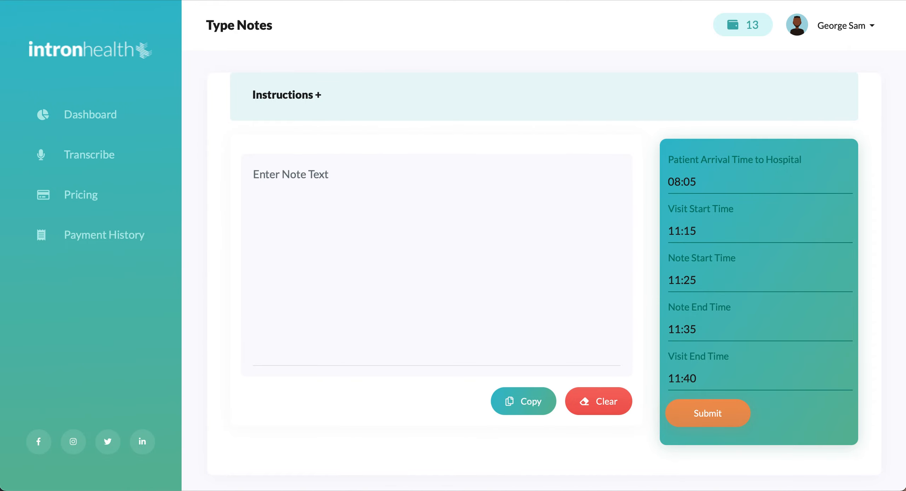
Copy the passage from aortic valve sclerosis through hypokalemia in the open text document and paste it into the empty visit note.
{"action": "key", "text": "super+Tab"}
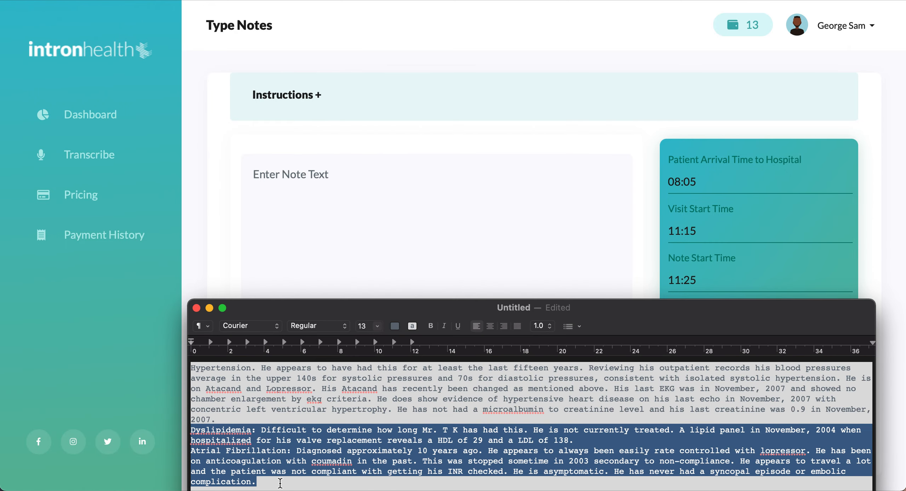
{"action": "scroll", "coordinate": [278, 481], "scroll_direction": "down", "scroll_amount": 3}
{"action": "scroll", "coordinate": [279, 481], "scroll_direction": "down", "scroll_amount": 5}
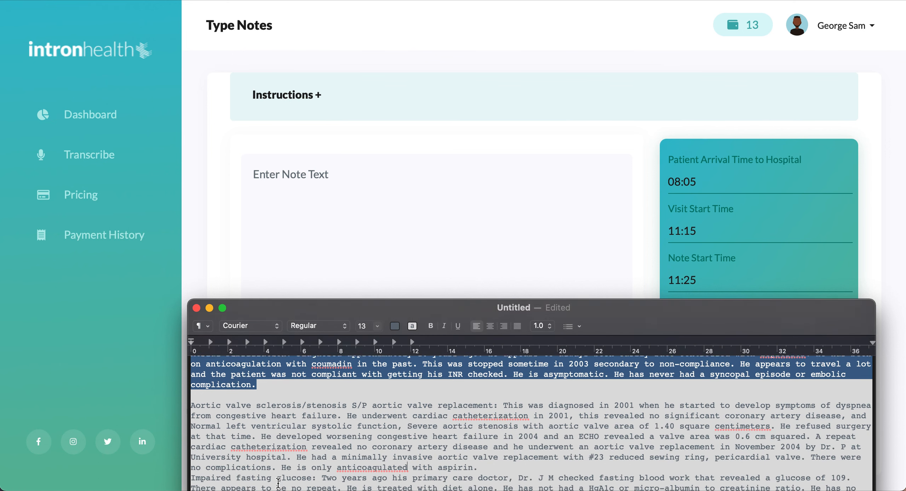
{"action": "left_click_drag", "start_coordinate": [192, 388], "coordinate": [354, 488]}
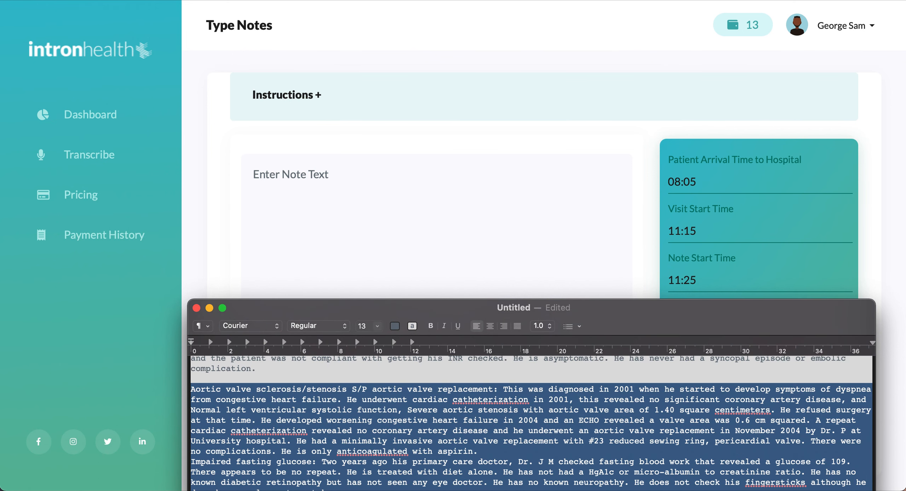
{"action": "left_click", "coordinate": [308, 243]}
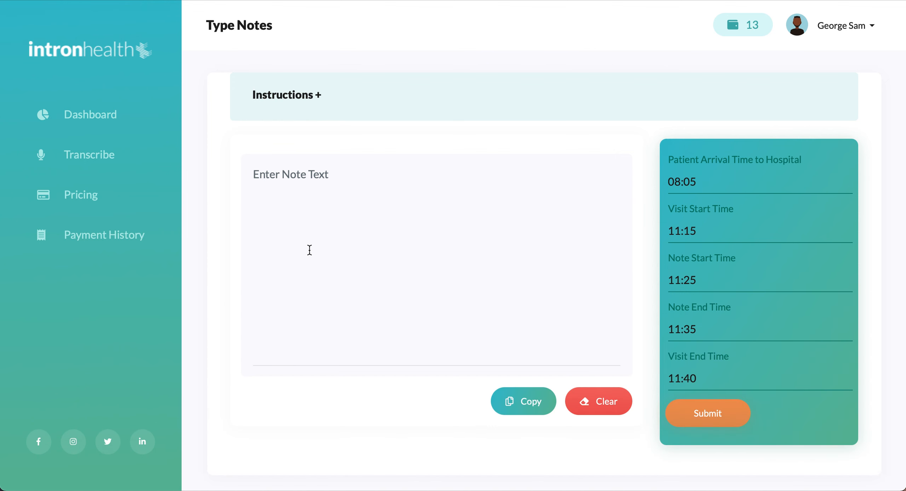
{"action": "left_click", "coordinate": [312, 228]}
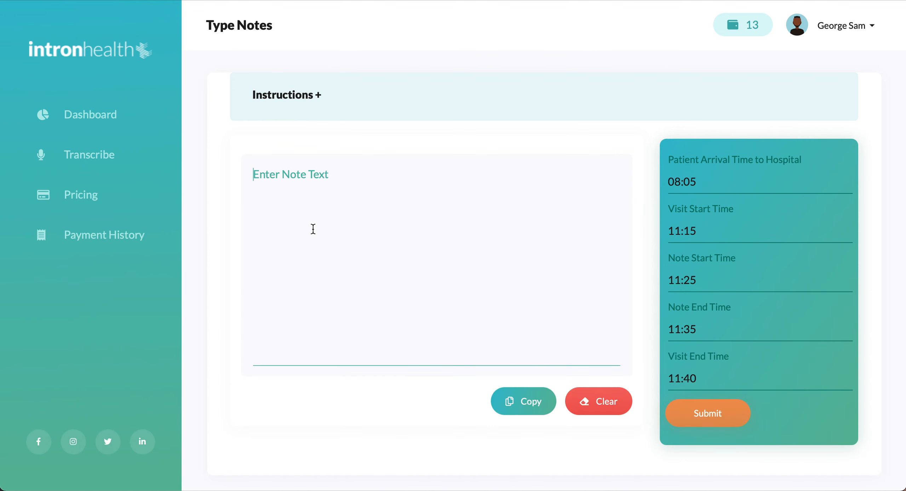
{"action": "key", "text": "super+v"}
{"action": "scroll", "coordinate": [374, 239], "scroll_direction": "up", "scroll_amount": 10}
{"action": "scroll", "coordinate": [375, 239], "scroll_direction": "down", "scroll_amount": 10}
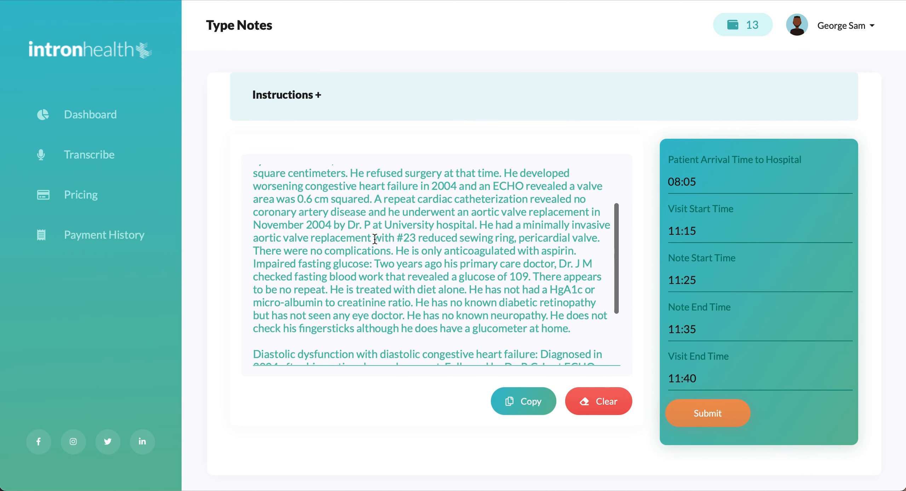
Set the patient arrival time to hospital to 08:30 and the visit start time to 12:45.
{"action": "left_click", "coordinate": [699, 182]}
{"action": "key", "text": "BackSpace"}
{"action": "key", "text": "BackSpace"}
{"action": "type", "text": "30"}
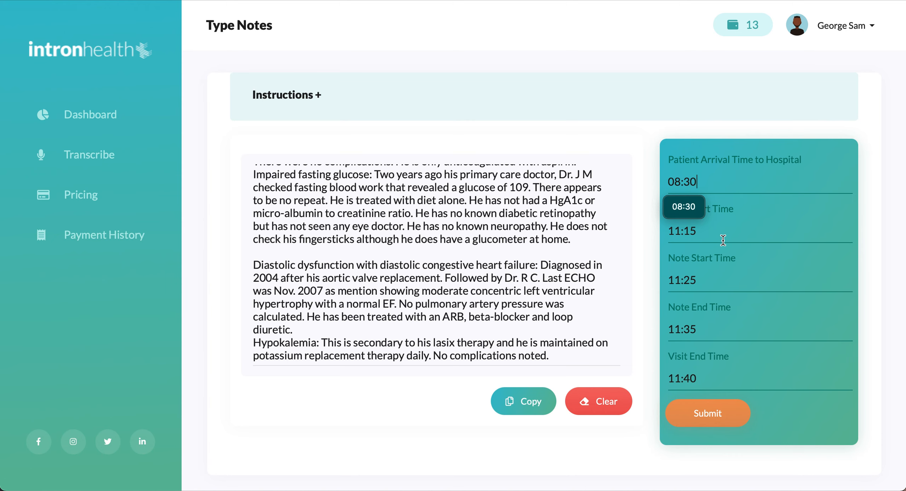
{"action": "left_click", "coordinate": [712, 236]}
{"action": "key", "text": "BackSpace"}
{"action": "type", "text": "2"}
{"action": "key", "text": "Right"}
{"action": "key", "text": "Right"}
{"action": "key", "text": "BackSpace"}
{"action": "type", "text": "4"}
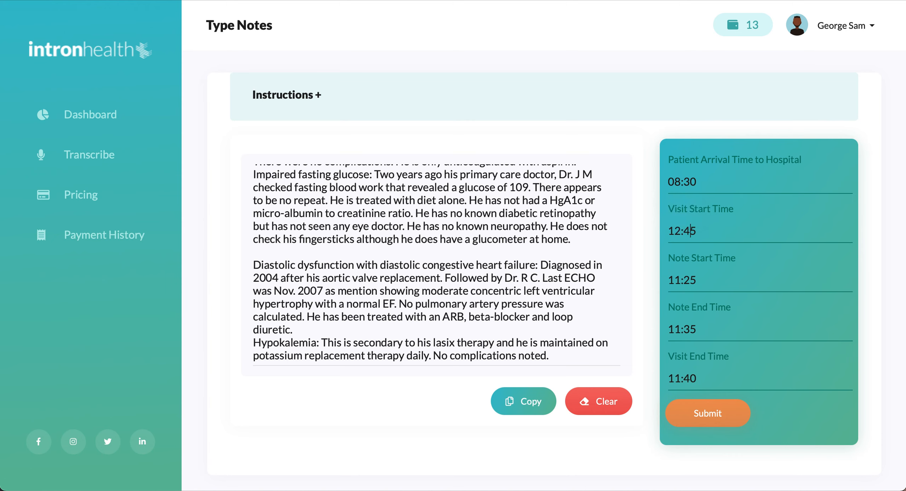
Set the note start time to 13:12.
{"action": "left_click", "coordinate": [684, 280]}
{"action": "key", "text": "Left"}
{"action": "key", "text": "BackSpace"}
{"action": "type", "text": "2"}
{"action": "key", "text": "BackSpace"}
{"action": "type", "text": "3"}
{"action": "key", "text": "BackSpace"}
{"action": "type", "text": "1"}
{"action": "key", "text": "BackSpace"}
{"action": "type", "text": "2"}
Set the note end time to 13:32.
{"action": "left_click", "coordinate": [680, 331]}
{"action": "key", "text": "BackSpace"}
{"action": "type", "text": "3"}
{"action": "key", "text": "BackSpace"}
{"action": "type", "text": "3"}
{"action": "key", "text": "Delete"}
{"action": "type", "text": "2"}
Set the visit end time to 13:40 and submit the second visit's details.
{"action": "key", "text": "BackSpace"}
{"action": "type", "text": "3"}
{"action": "key", "text": "BackSpace"}
{"action": "type", "text": "4"}
{"action": "left_click", "coordinate": [711, 419]}
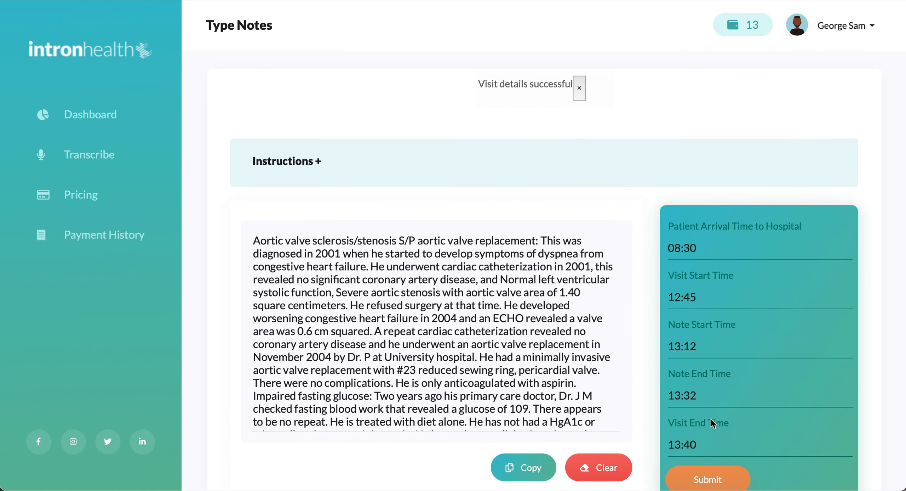
Dismiss the submission notice and copy the second note's text to the clipboard, closing the copy message.
{"action": "left_click", "coordinate": [580, 89]}
{"action": "left_click", "coordinate": [524, 400]}
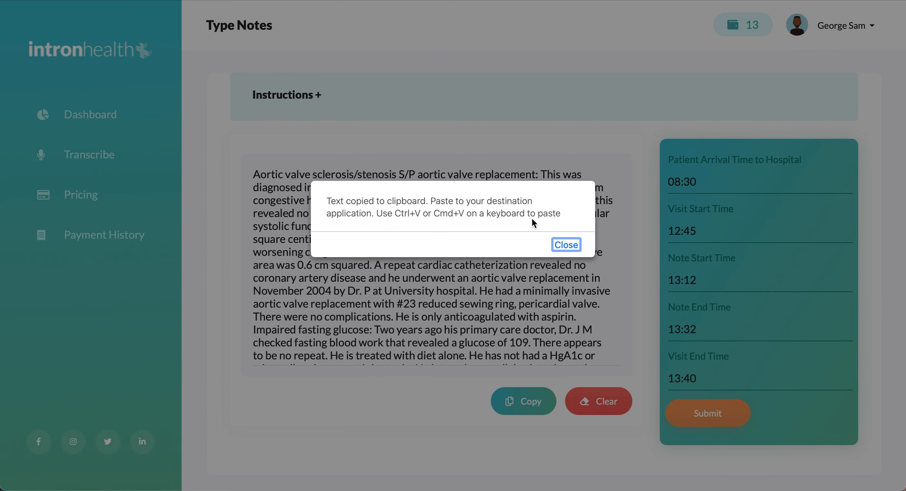
{"action": "left_click", "coordinate": [566, 245]}
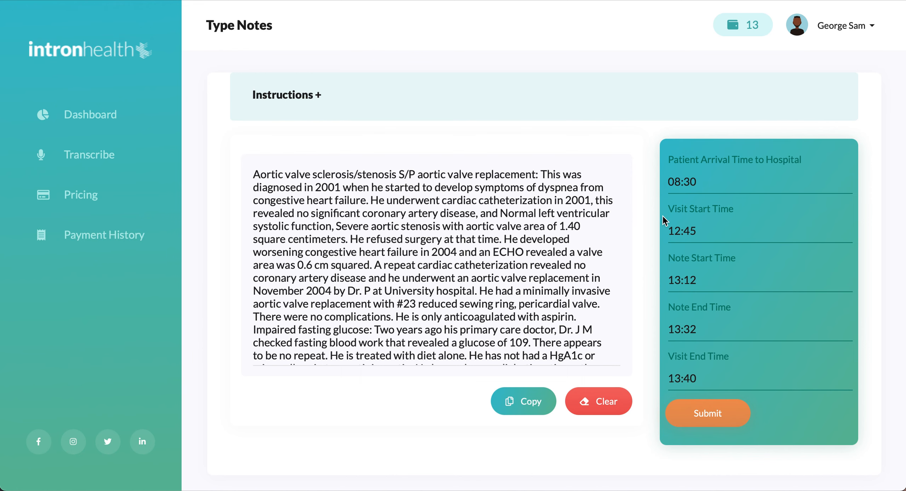
{"action": "scroll", "coordinate": [591, 268], "scroll_direction": "up", "scroll_amount": 1}
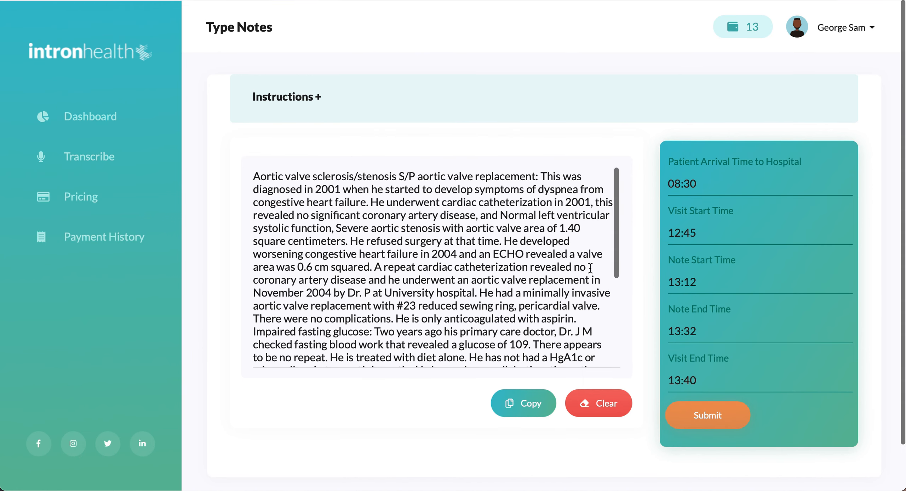
{"action": "scroll", "coordinate": [591, 268], "scroll_direction": "down", "scroll_amount": 10}
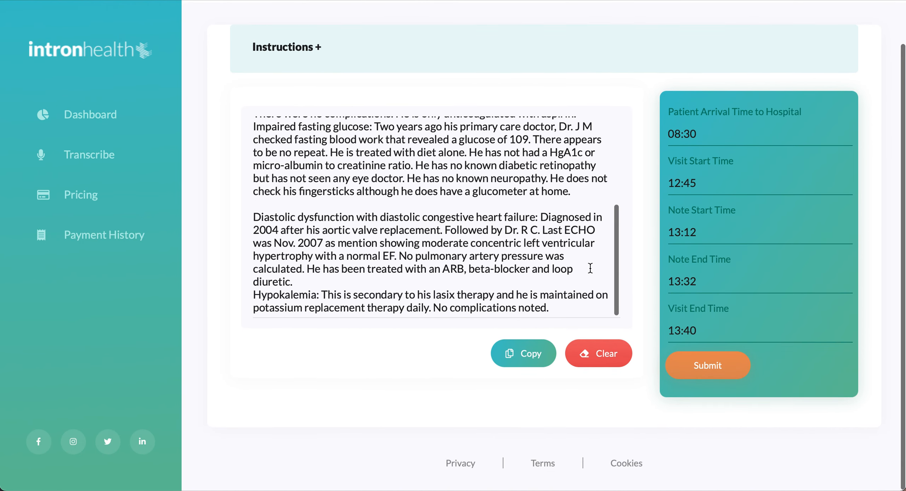
{"action": "scroll", "coordinate": [590, 268], "scroll_direction": "up", "scroll_amount": 8}
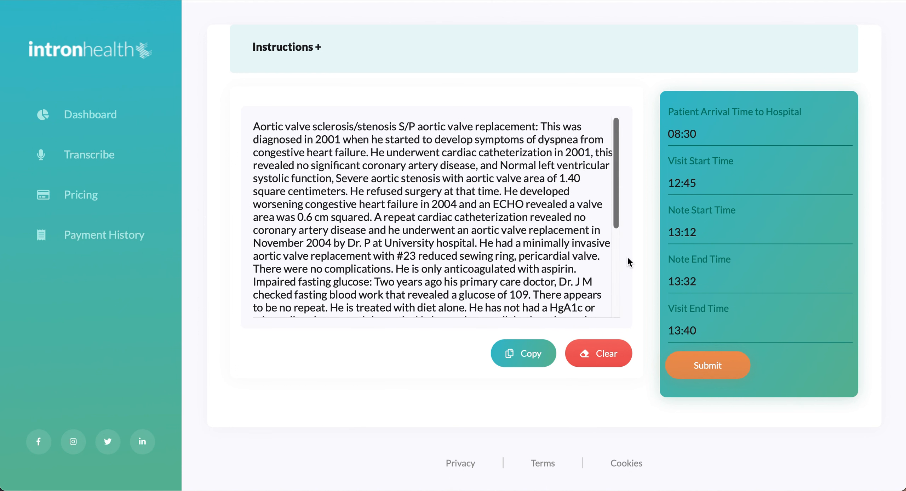
{"action": "scroll", "coordinate": [627, 256], "scroll_direction": "up", "scroll_amount": 2}
{"action": "scroll", "coordinate": [628, 258], "scroll_direction": "up", "scroll_amount": 1}
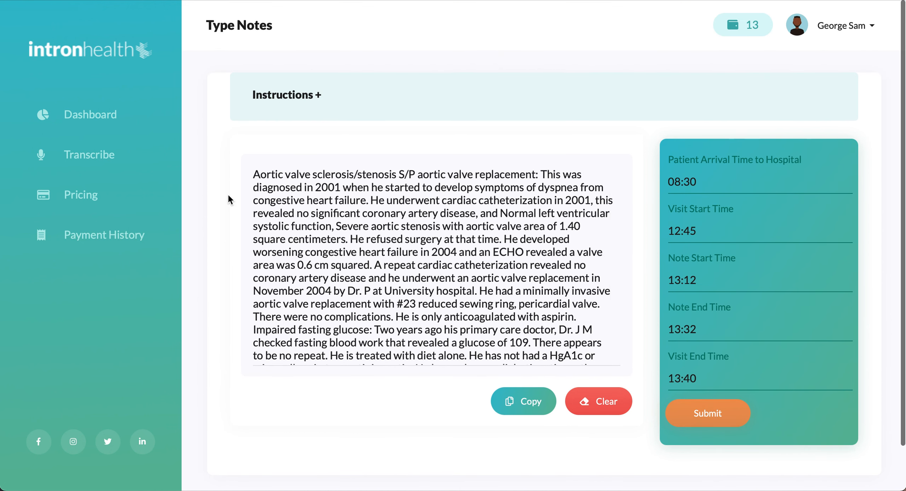
Return to the dashboard, open the Personalize step of the setup progress, and allow the site to use the microphone.
{"action": "left_click", "coordinate": [96, 118]}
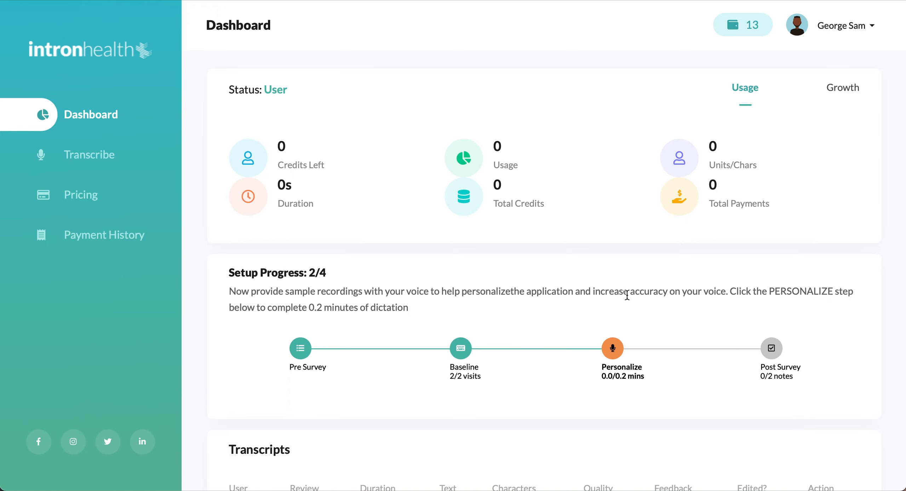
{"action": "left_click_drag", "start_coordinate": [630, 291], "coordinate": [725, 296]}
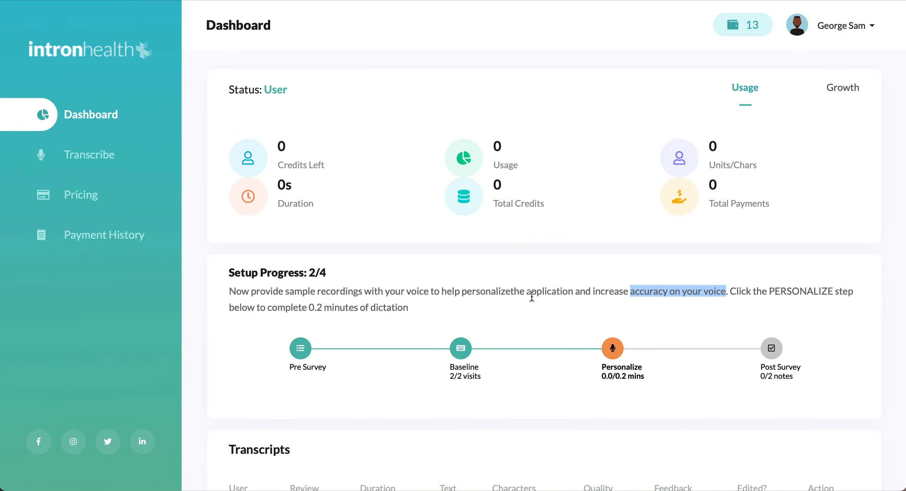
{"action": "left_click", "coordinate": [616, 352]}
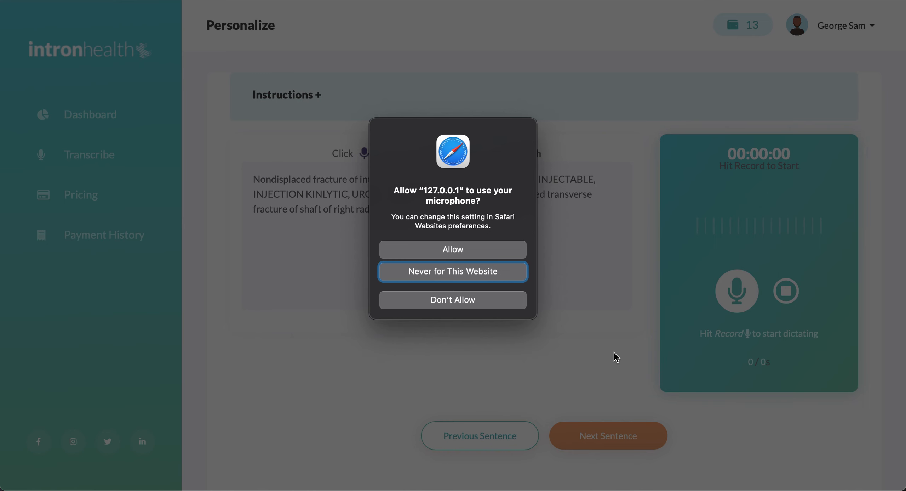
{"action": "left_click", "coordinate": [491, 254]}
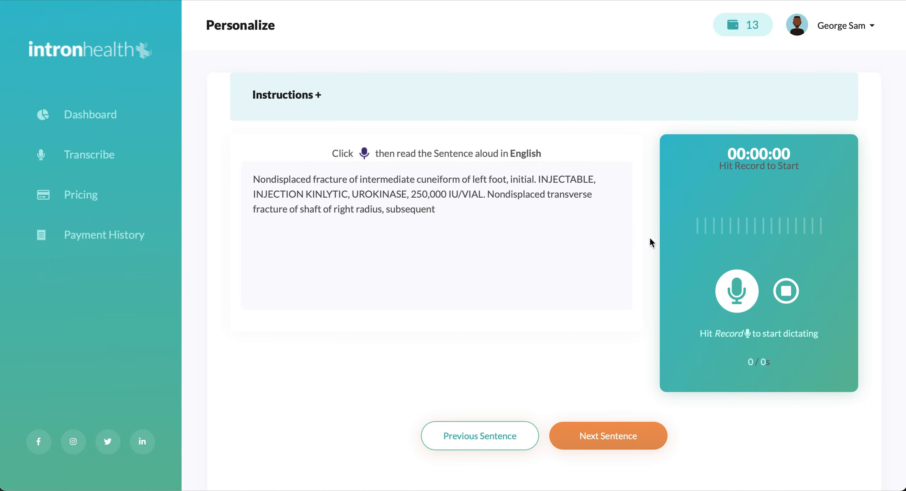
Record the sentence about the nondisplaced fracture of the left foot, play part of it back, and submit the recording.
{"action": "left_click", "coordinate": [735, 291]}
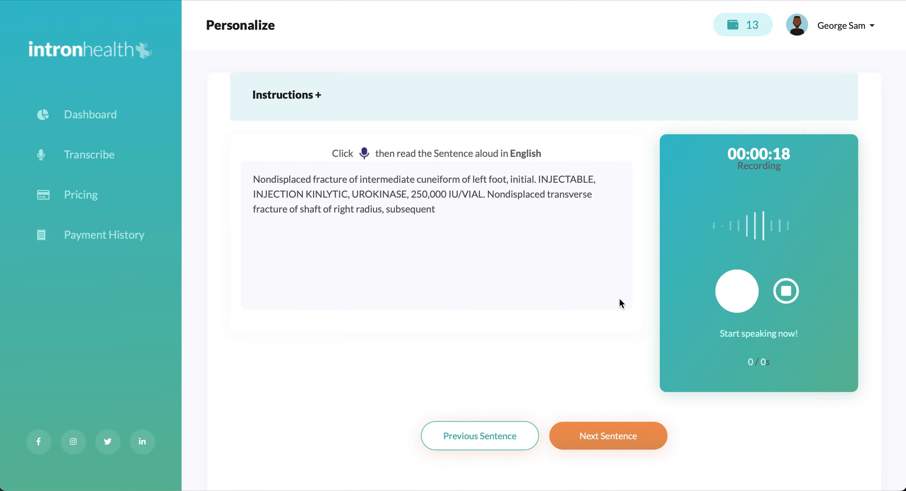
{"action": "left_click", "coordinate": [787, 291]}
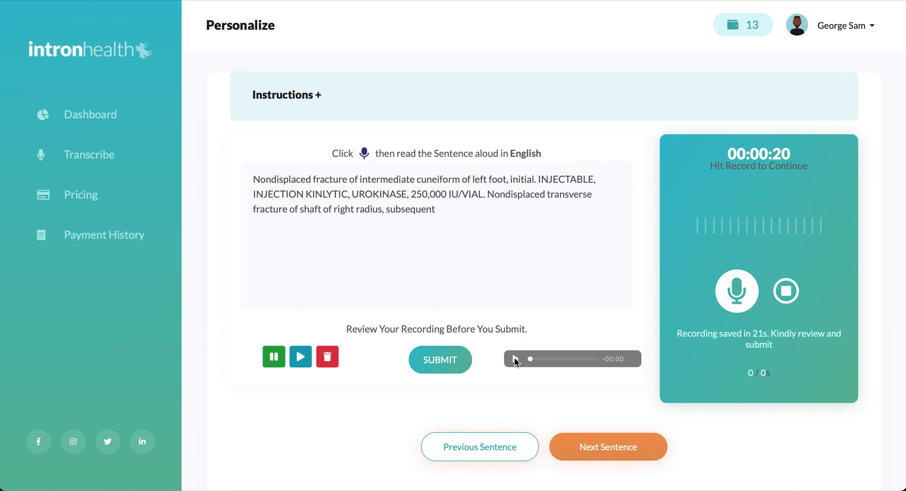
{"action": "left_click", "coordinate": [300, 360]}
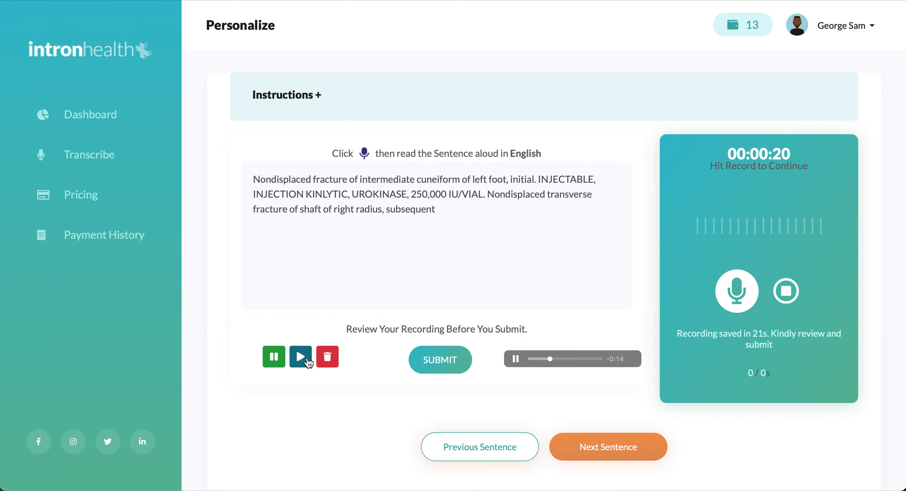
{"action": "left_click", "coordinate": [276, 361]}
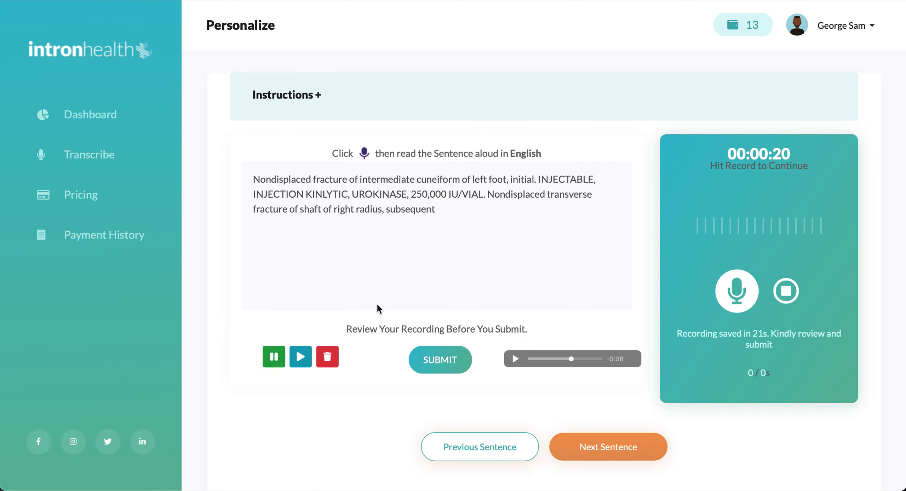
{"action": "left_click", "coordinate": [441, 360]}
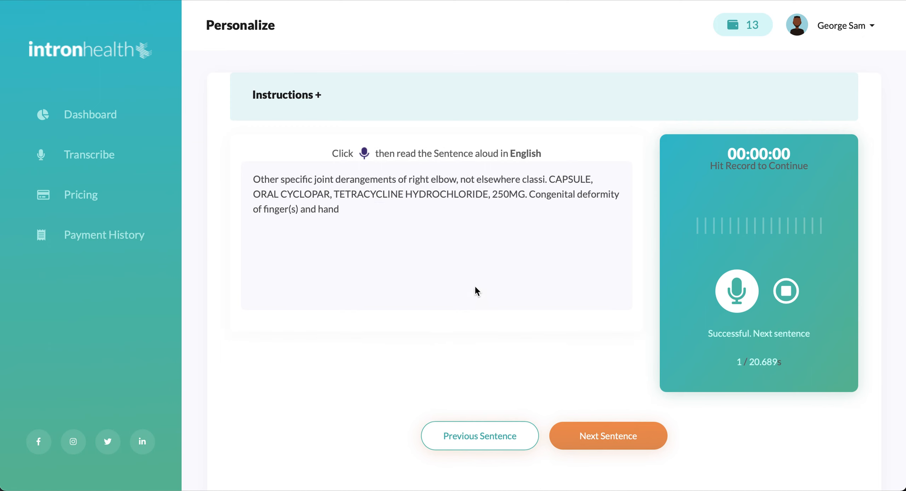
Record the sentence about right elbow joint derangements, play it back, and delete the recording.
{"action": "left_click", "coordinate": [740, 287]}
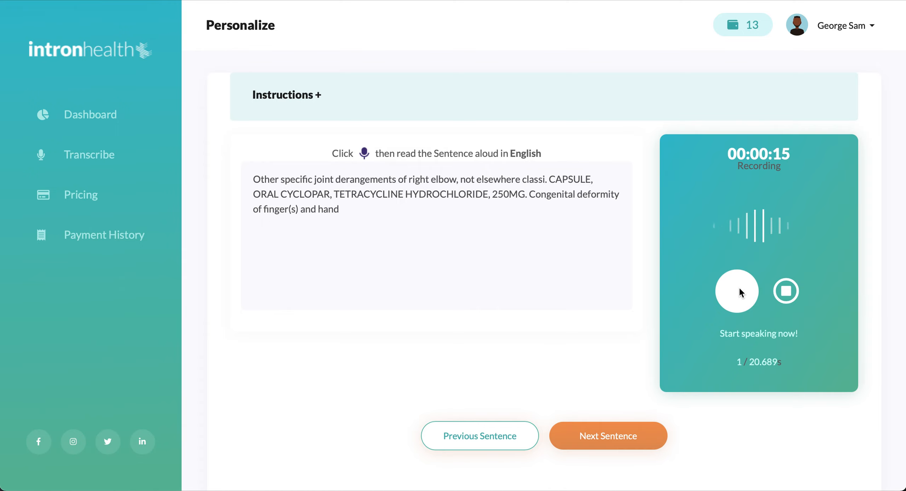
{"action": "left_click", "coordinate": [786, 291]}
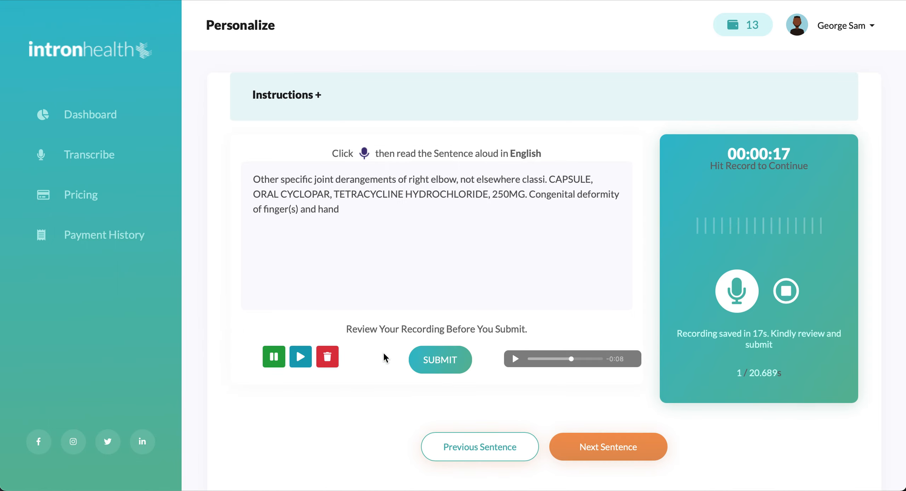
{"action": "left_click", "coordinate": [302, 363]}
{"action": "left_click", "coordinate": [514, 356]}
{"action": "left_click", "coordinate": [328, 358]}
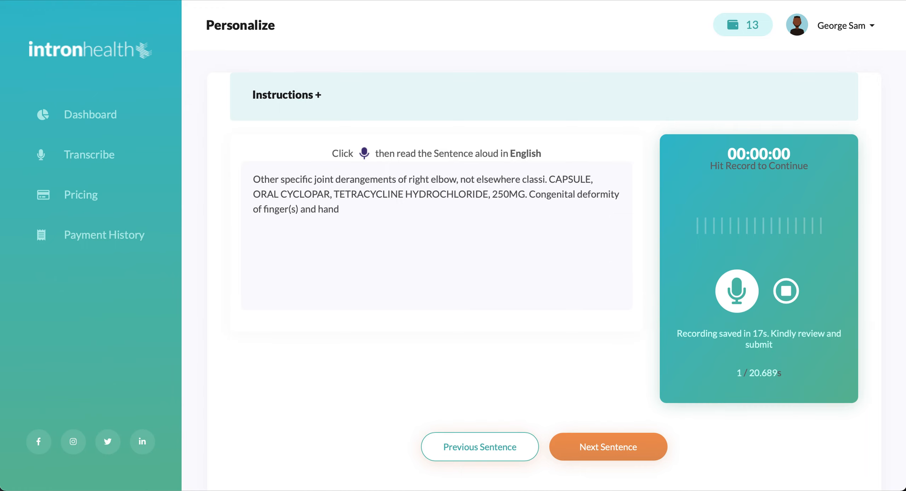
Reload the page with microphone access allowed, and record, play back and submit the sentence about the presence of an artificial limb.
{"action": "key", "text": "super+r"}
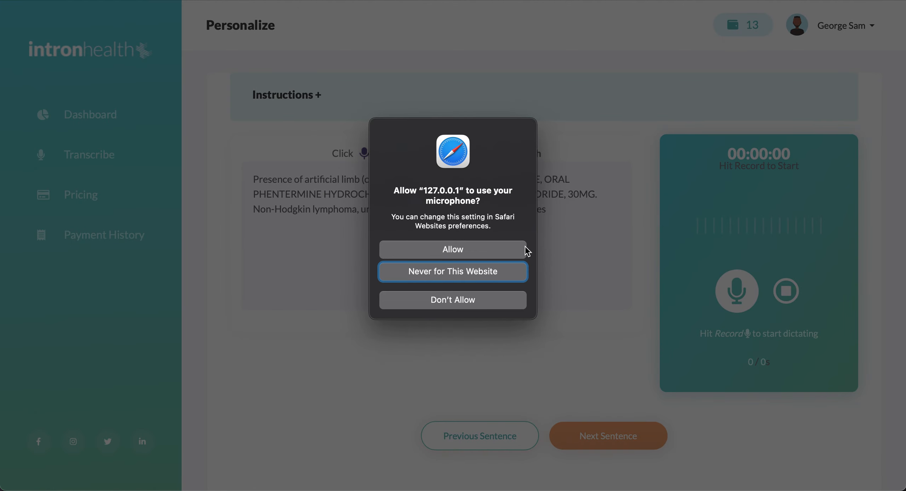
{"action": "left_click", "coordinate": [515, 250]}
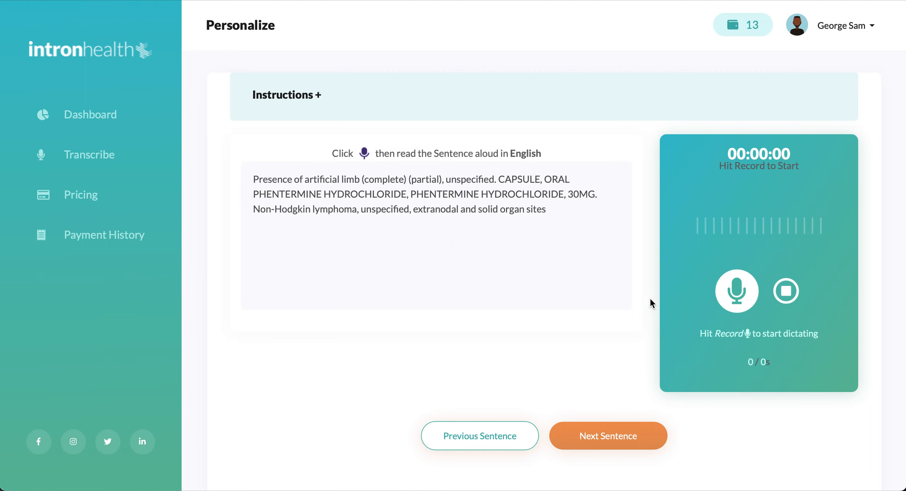
{"action": "left_click", "coordinate": [731, 296]}
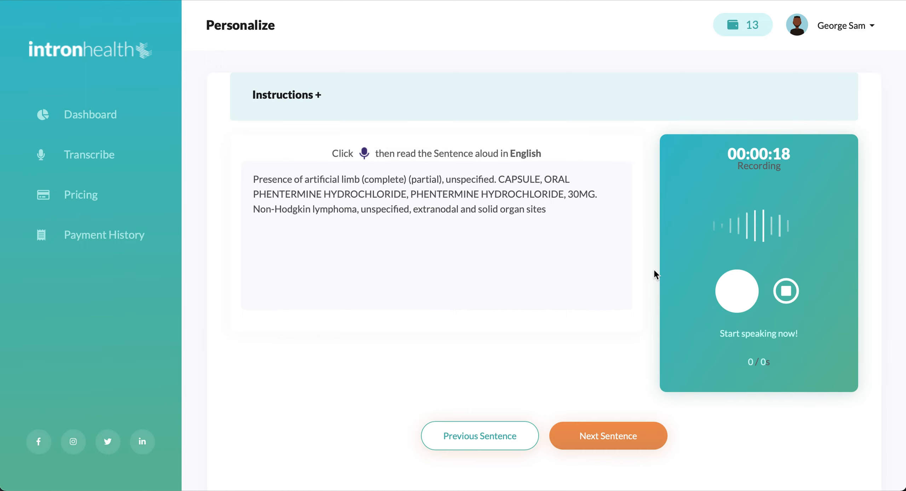
{"action": "left_click", "coordinate": [785, 291]}
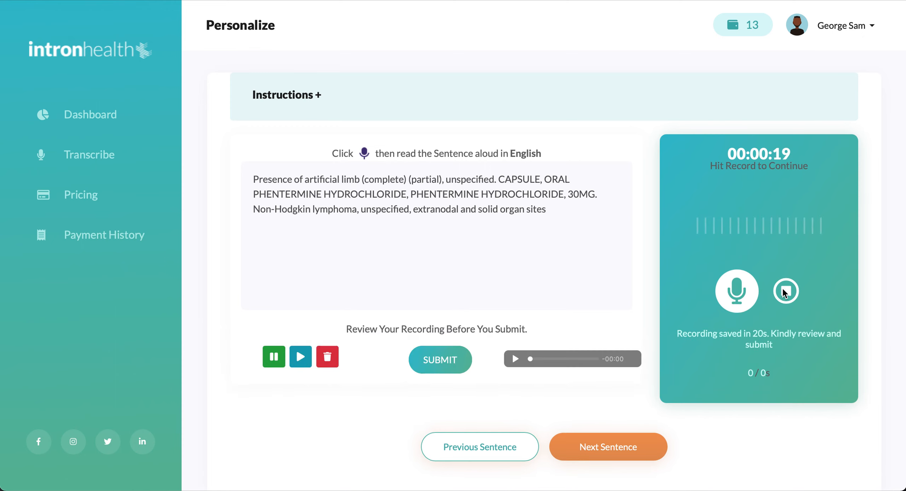
{"action": "left_click", "coordinate": [516, 359]}
{"action": "left_click", "coordinate": [516, 358]}
{"action": "left_click", "coordinate": [450, 361]}
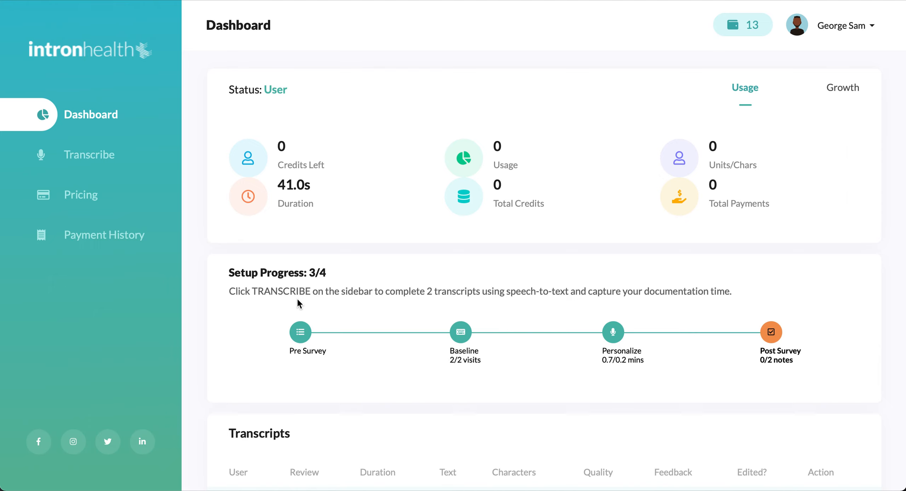
Open the Transcribe page, allow microphone access, and expand its instructions section.
{"action": "left_click", "coordinate": [101, 148]}
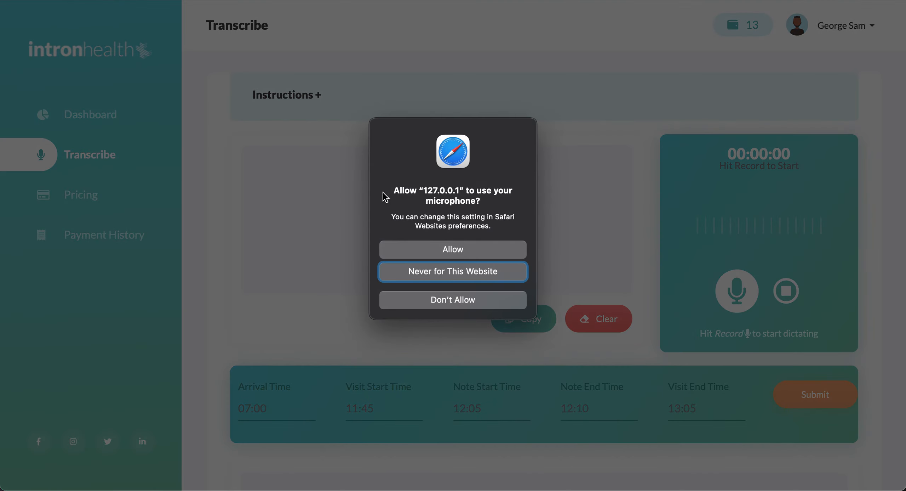
{"action": "left_click", "coordinate": [434, 253]}
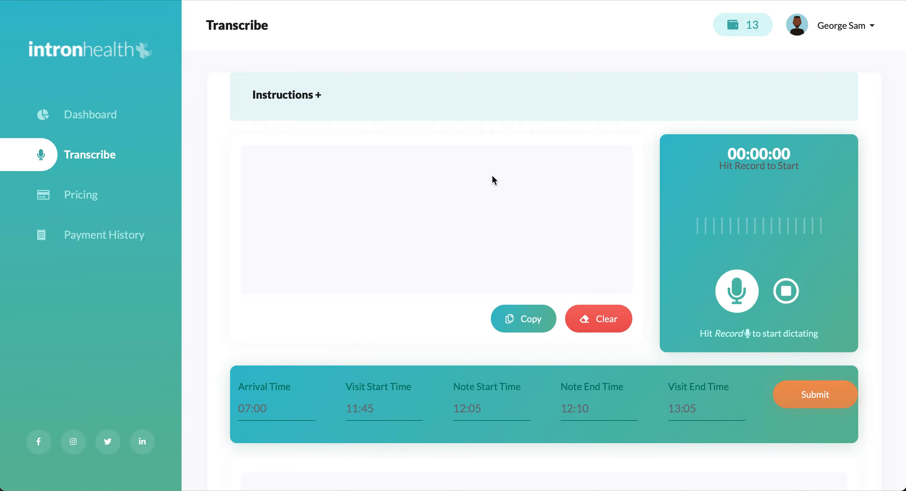
{"action": "left_click", "coordinate": [289, 95]}
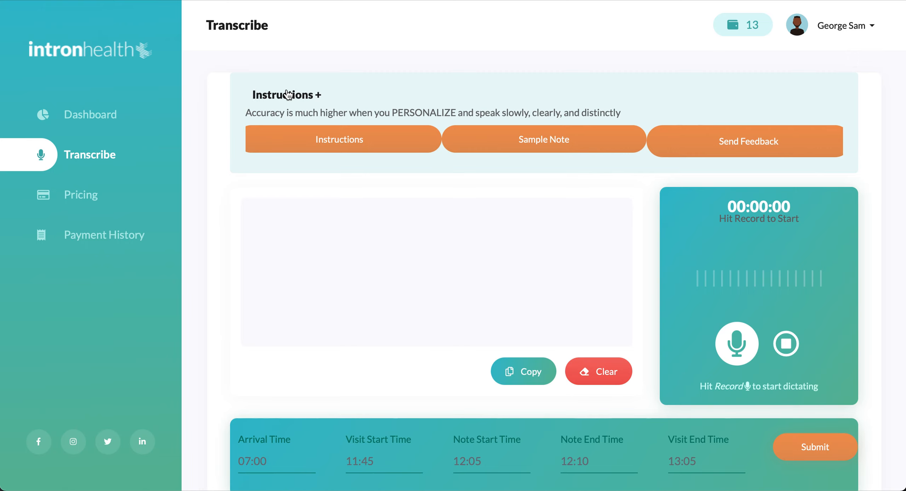
Collapse the instructions and dictate a note on a patient with fever, cough, breathlessness and a history of hypertension and diabetes.
{"action": "left_click", "coordinate": [288, 94]}
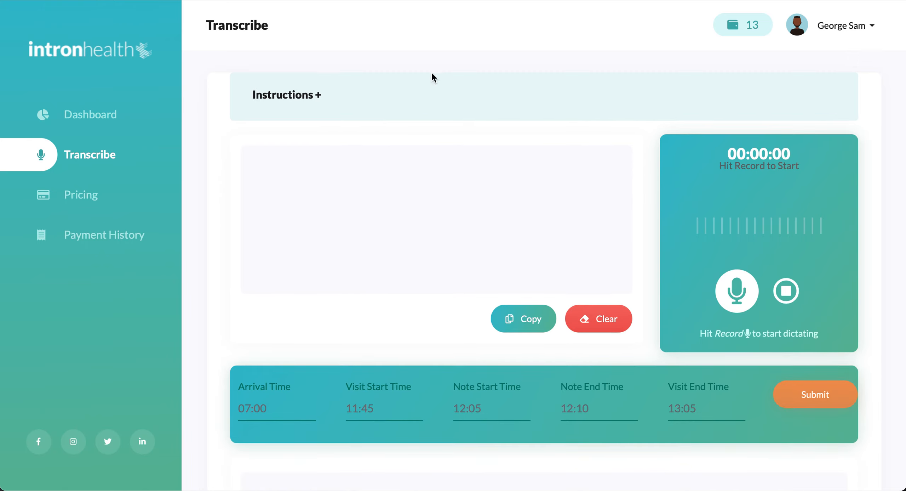
{"action": "left_click", "coordinate": [737, 295]}
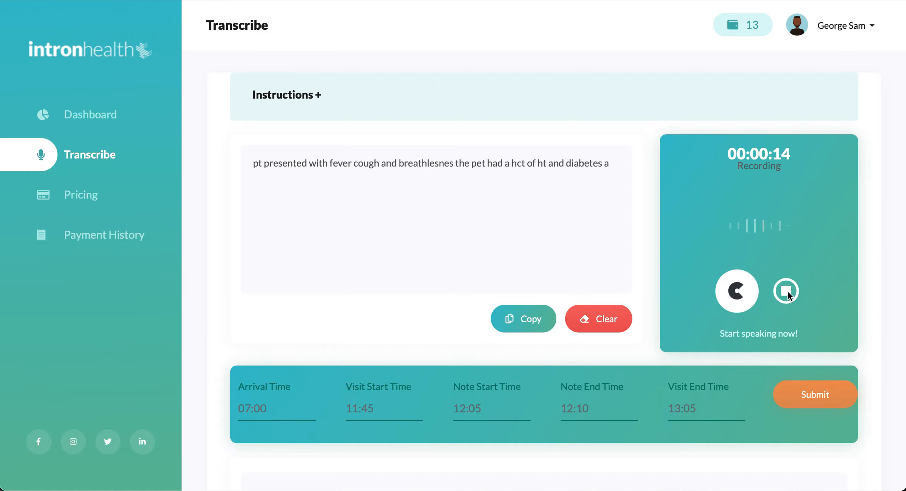
{"action": "left_click", "coordinate": [787, 292]}
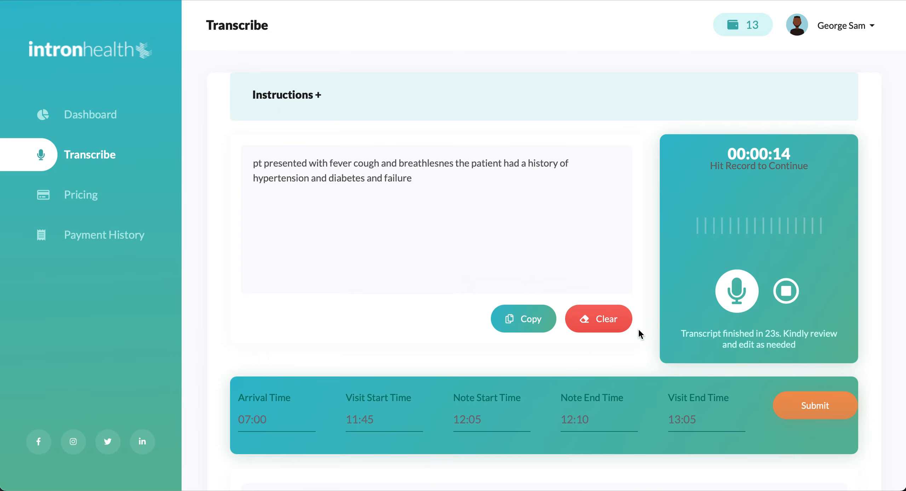
Clear the transcript and dictate a second note on a diabetic patient in the emergency room with a 5-day history of pain and numbness.
{"action": "left_click", "coordinate": [615, 320]}
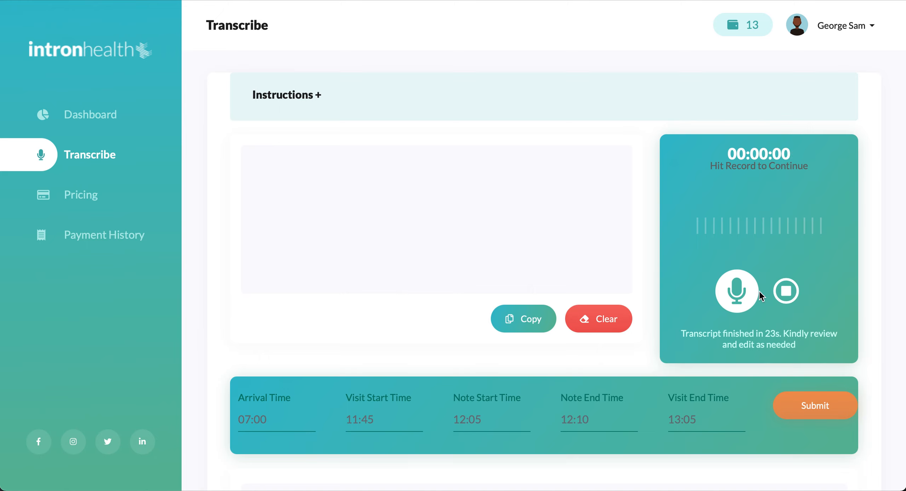
{"action": "left_click", "coordinate": [737, 297]}
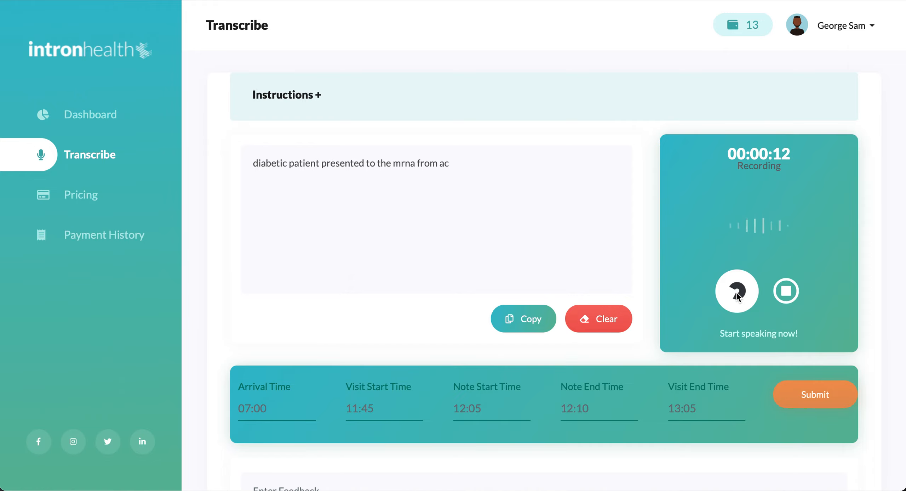
{"action": "left_click", "coordinate": [784, 291]}
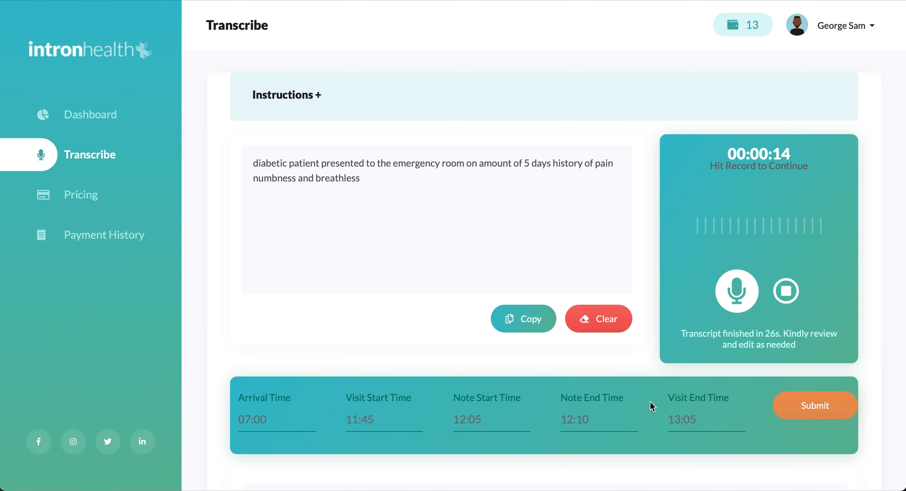
Open the post survey from the dashboard's setup progress and give consent with Yes.
{"action": "left_click", "coordinate": [97, 110]}
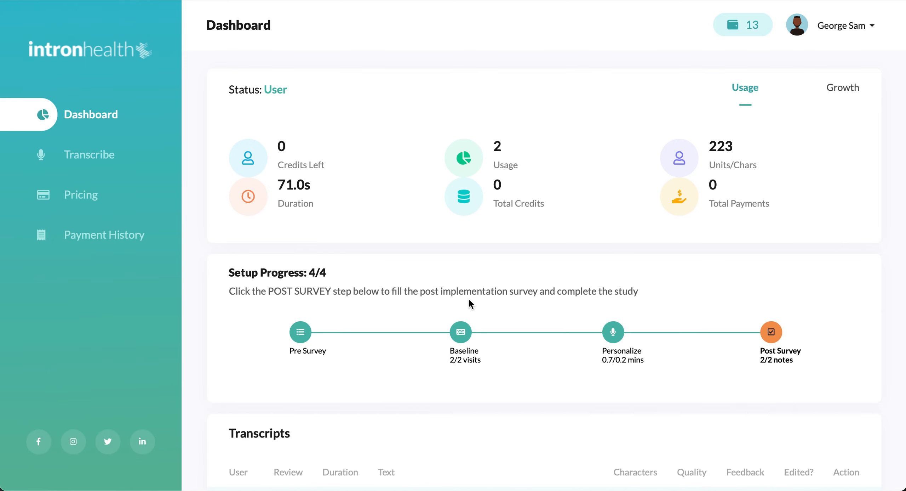
{"action": "left_click", "coordinate": [772, 331]}
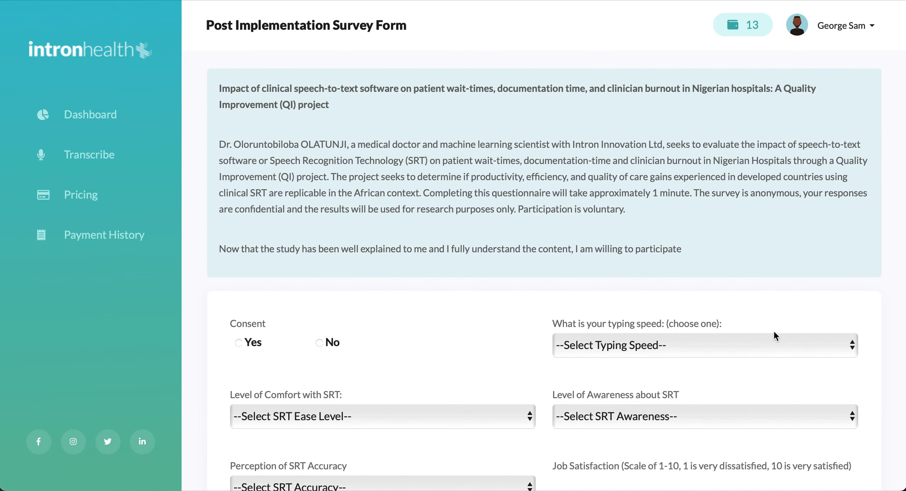
{"action": "scroll", "coordinate": [401, 312], "scroll_direction": "down", "scroll_amount": 3}
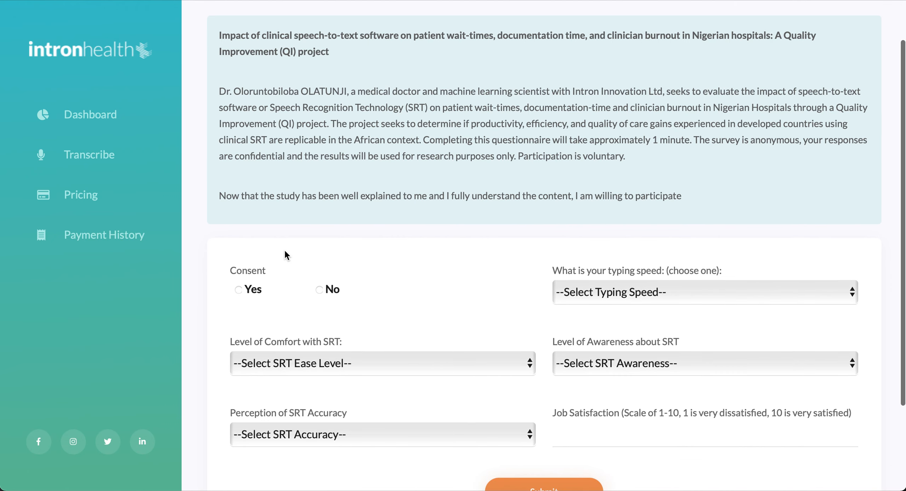
{"action": "left_click", "coordinate": [249, 292]}
Set the level of comfort with SRT to Somewhat easy and the perception of SRT accuracy to Somewhat accurate.
{"action": "left_click", "coordinate": [366, 369]}
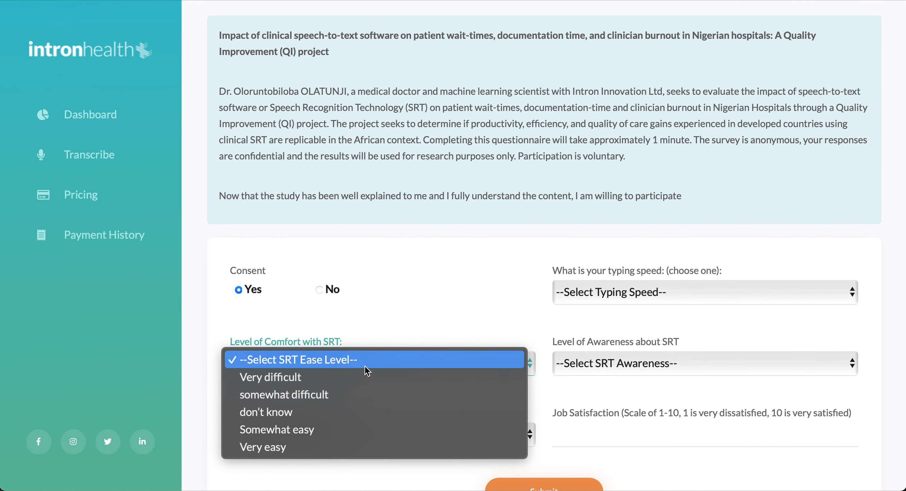
{"action": "left_click", "coordinate": [366, 428]}
{"action": "left_click", "coordinate": [332, 438]}
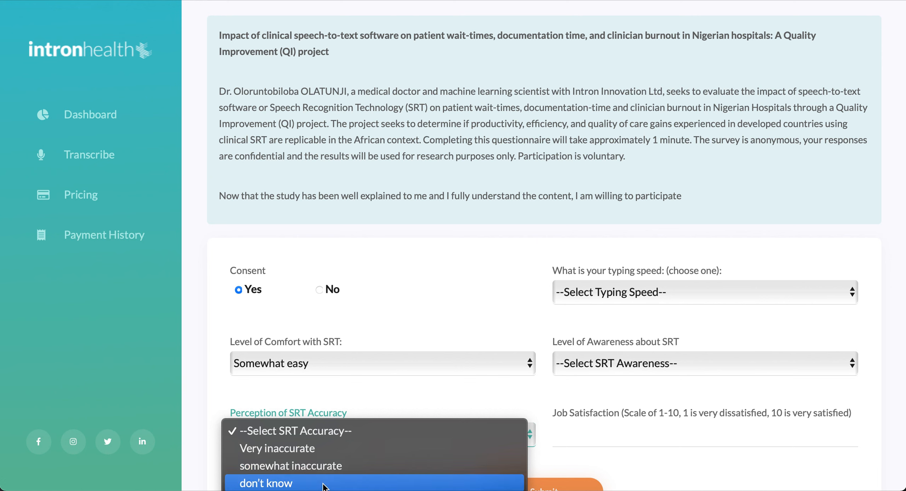
{"action": "left_click", "coordinate": [333, 490]}
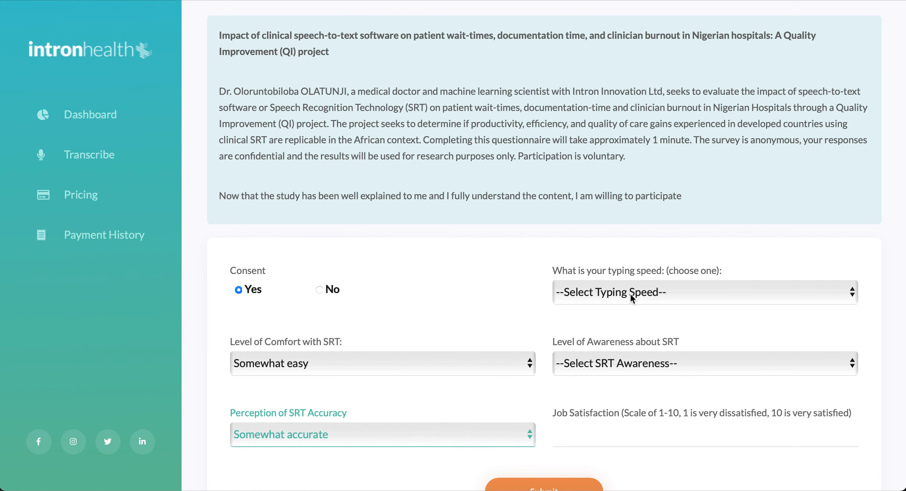
Set the typing speed to somewhat slow and the level of awareness about SRT to Very familiar.
{"action": "left_click", "coordinate": [630, 293]}
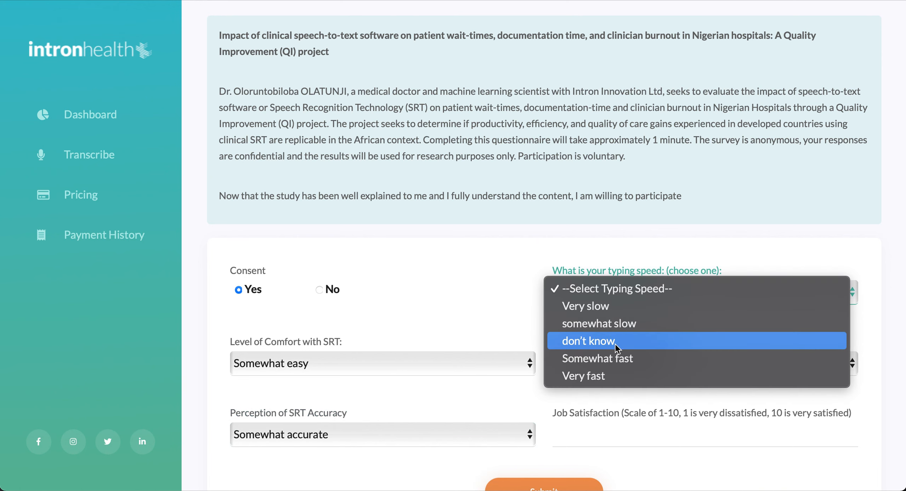
{"action": "left_click", "coordinate": [626, 331]}
{"action": "scroll", "coordinate": [623, 327], "scroll_direction": "down", "scroll_amount": 3}
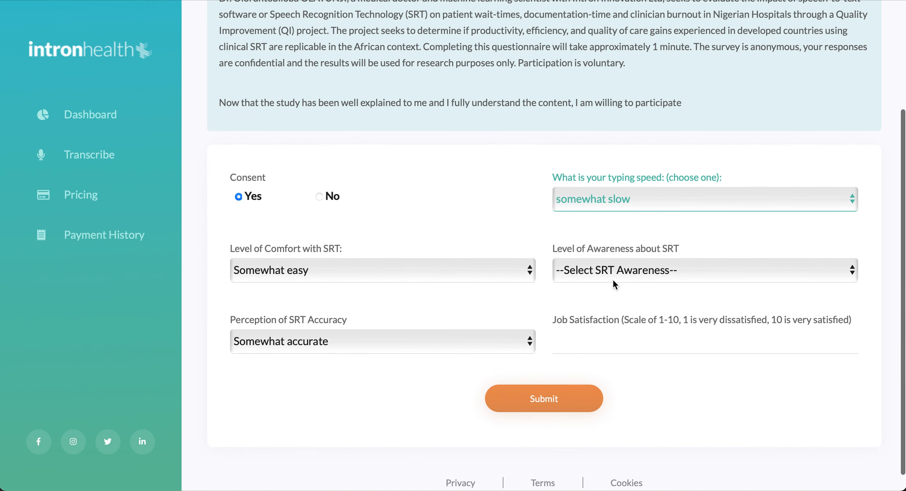
{"action": "left_click", "coordinate": [611, 274]}
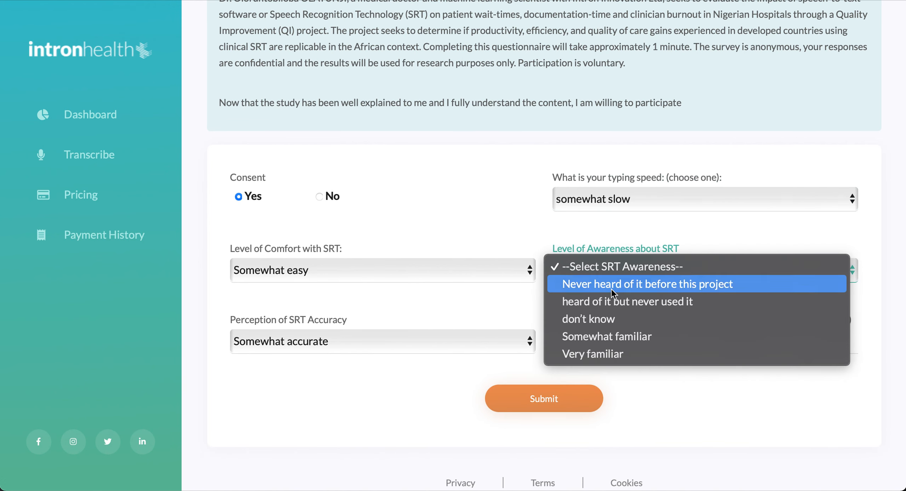
{"action": "left_click", "coordinate": [621, 350]}
Rate job satisfaction 8, submit the post-implementation survey, and dismiss the notification on the dashboard.
{"action": "left_click", "coordinate": [628, 338]}
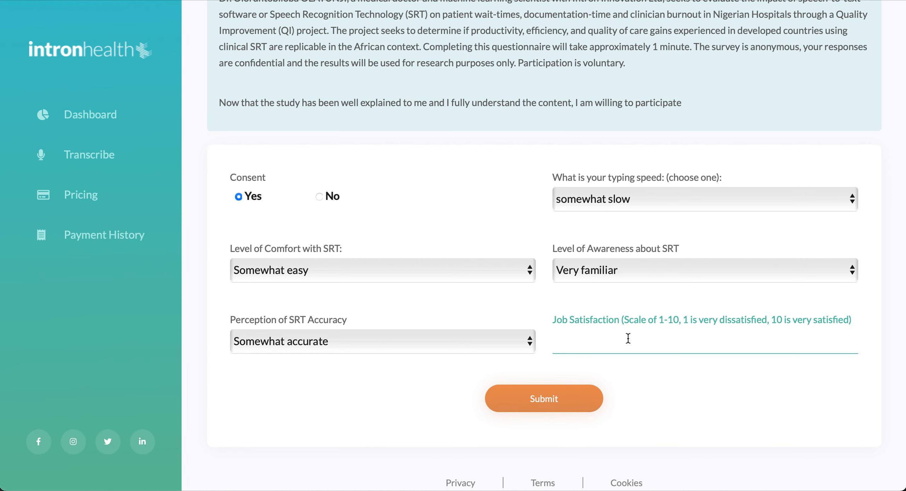
{"action": "type", "text": "8"}
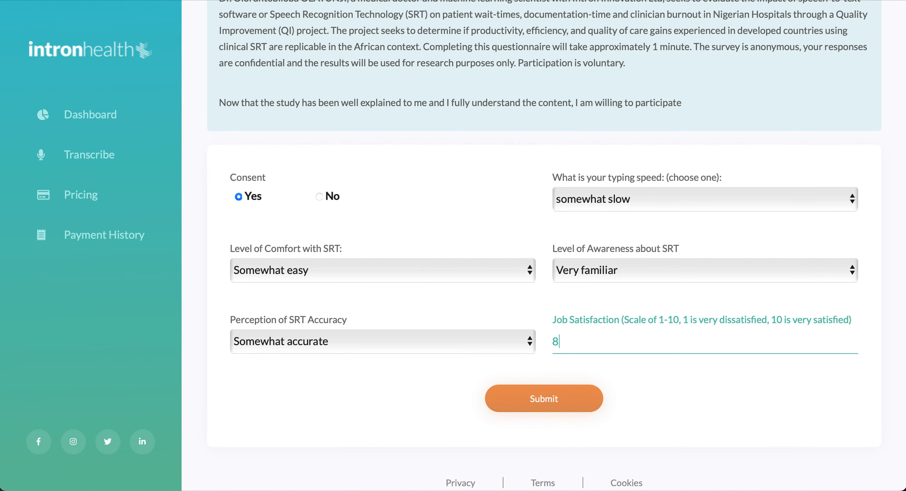
{"action": "left_click", "coordinate": [545, 400]}
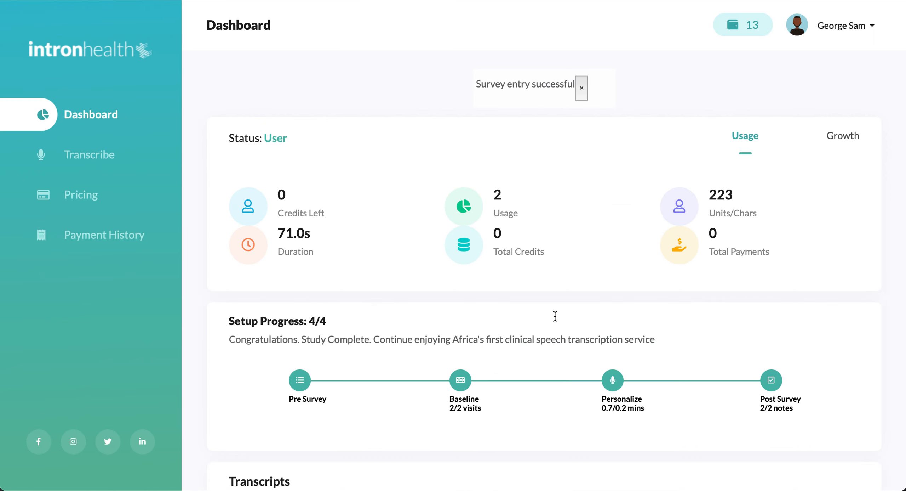
{"action": "left_click", "coordinate": [581, 90]}
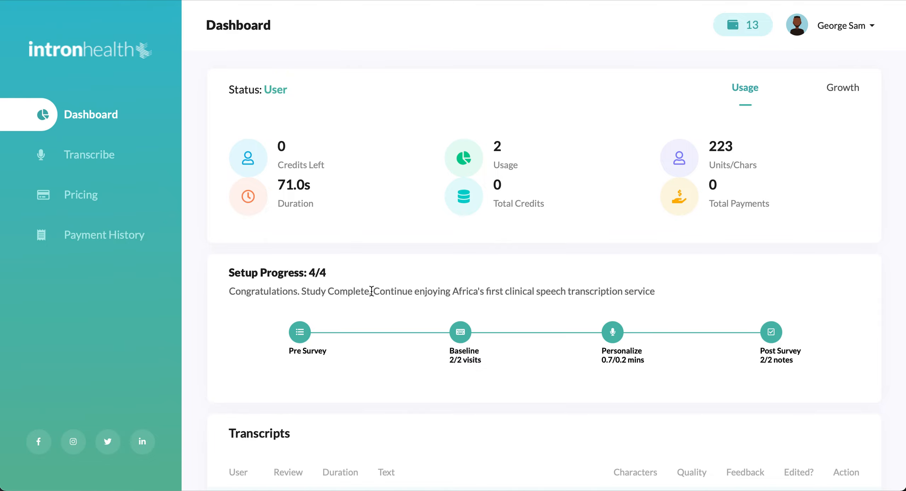
Return to the Transcribe page and allow the site to use the microphone.
{"action": "left_click", "coordinate": [100, 159]}
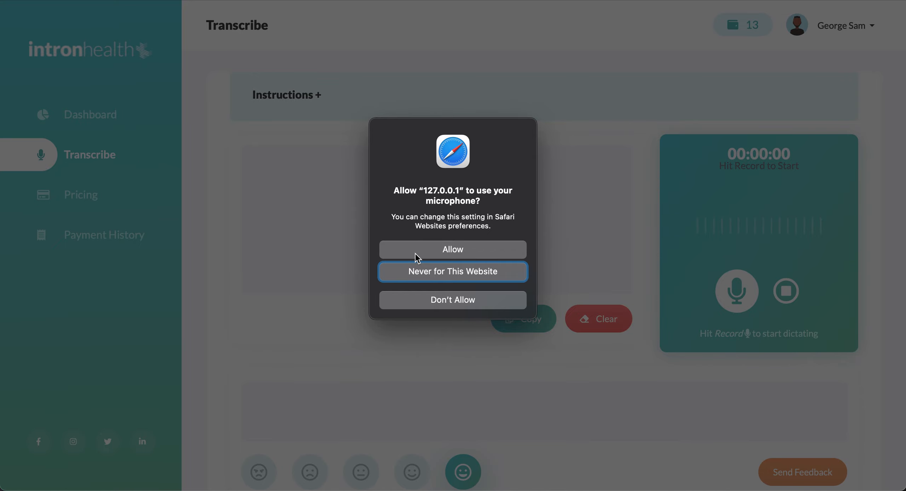
{"action": "left_click", "coordinate": [416, 253]}
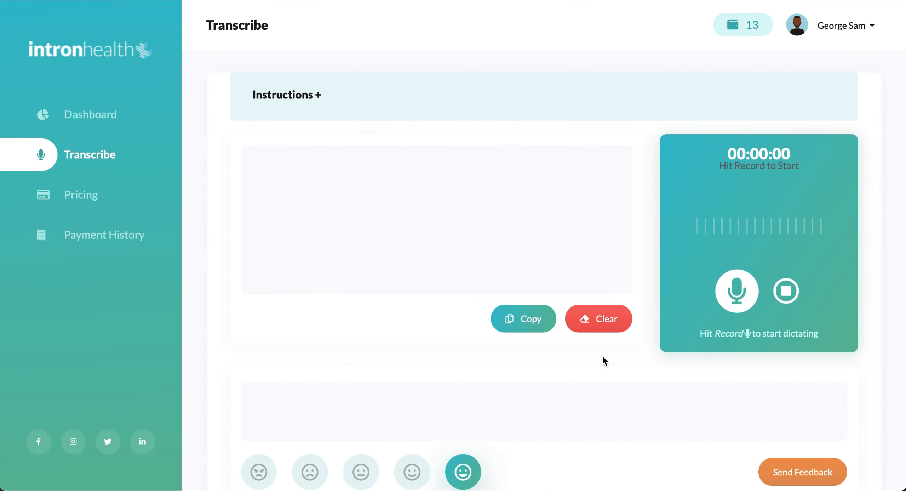